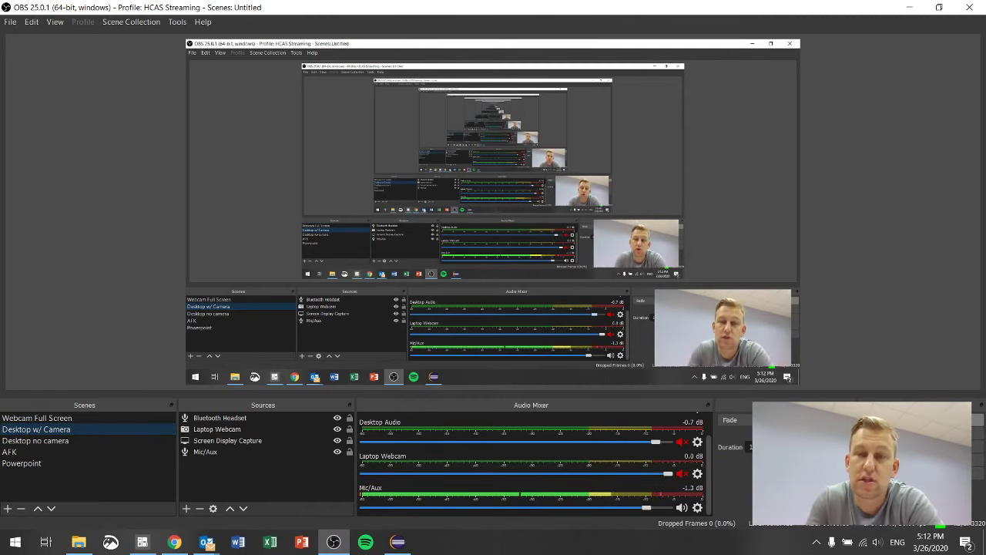
Switch to the stream's video details in Chrome and remove the extra blank lines after the Teams chat sentence in the description.
{"action": "left_click", "coordinate": [175, 542]}
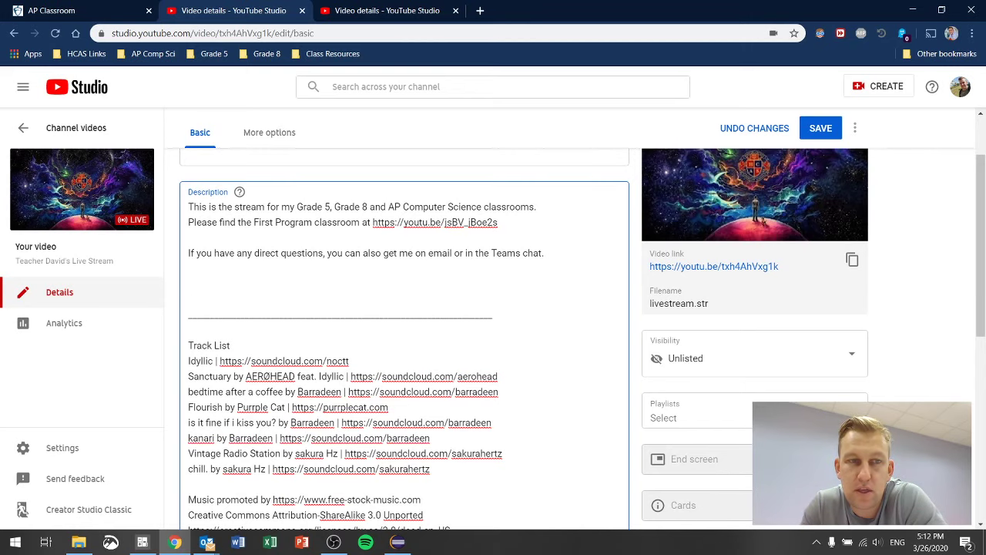
{"action": "scroll", "coordinate": [494, 308], "scroll_direction": "up", "scroll_amount": 1}
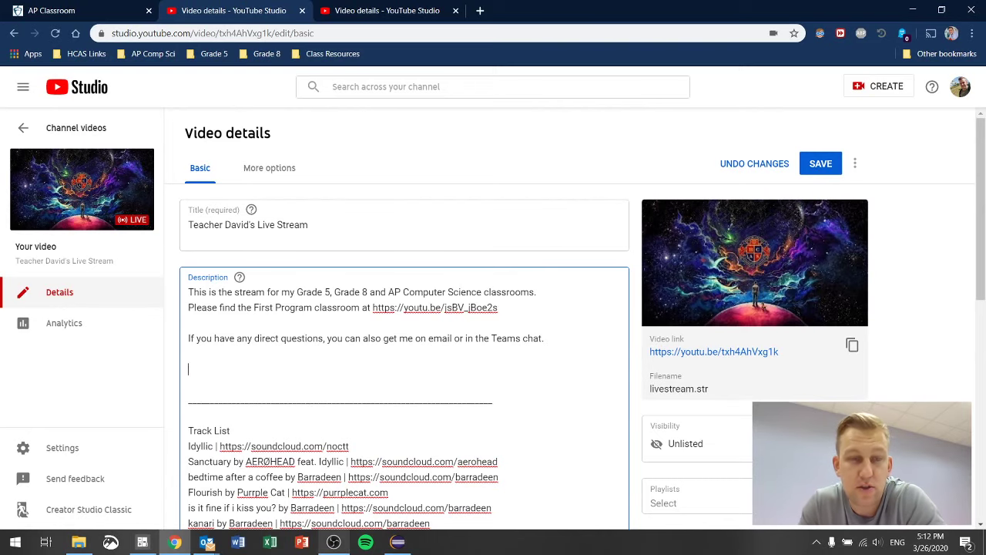
{"action": "key", "text": "alt+Tab"}
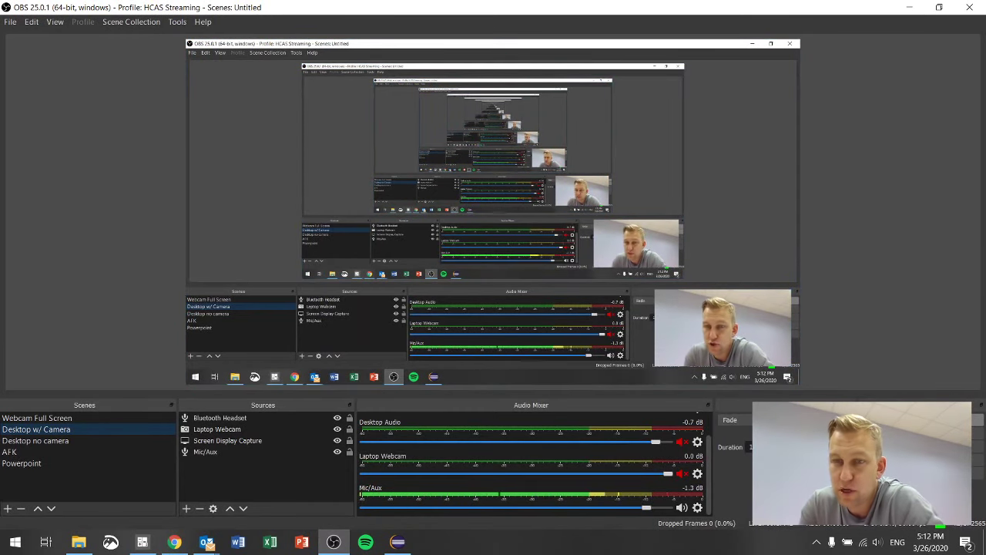
{"action": "mouse_move", "coordinate": [174, 542]}
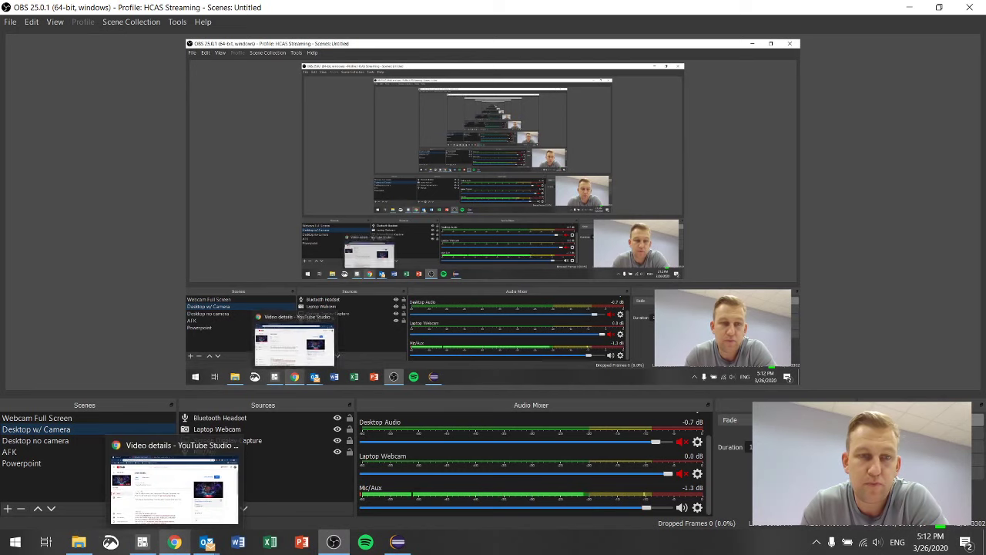
{"action": "left_click", "coordinate": [174, 486]}
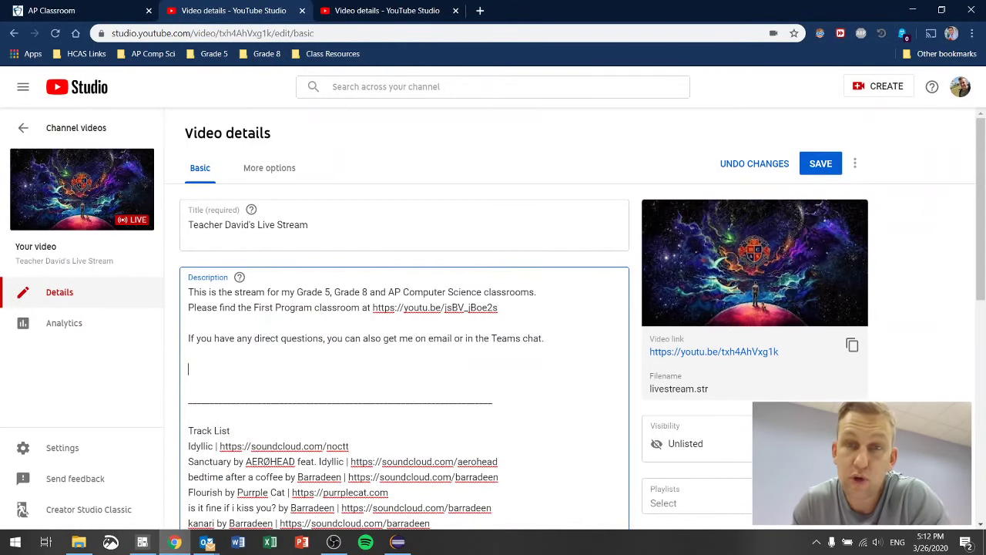
{"action": "left_click", "coordinate": [188, 369]}
{"action": "key", "text": "BackSpace"}
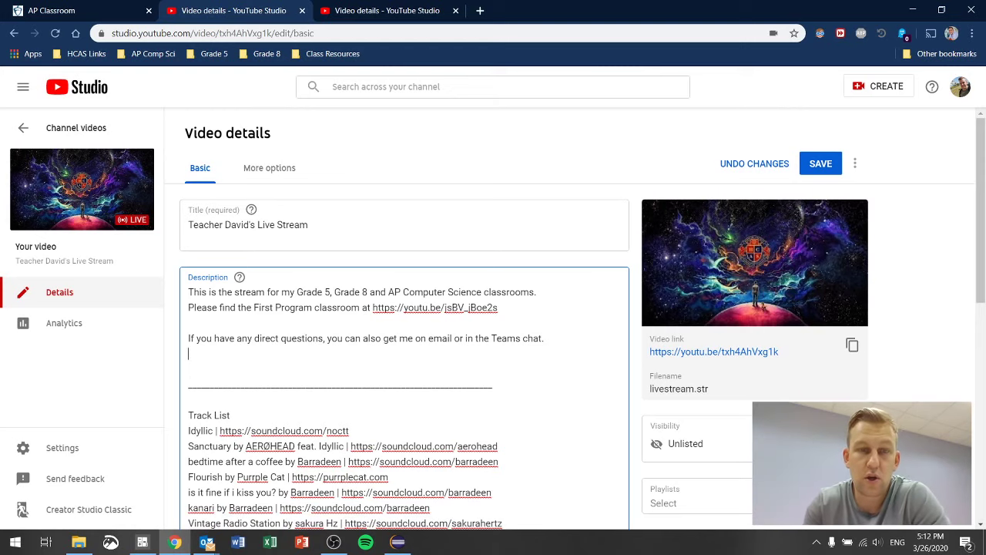
{"action": "key", "text": "BackSpace"}
{"action": "key", "text": "BackSpace"}
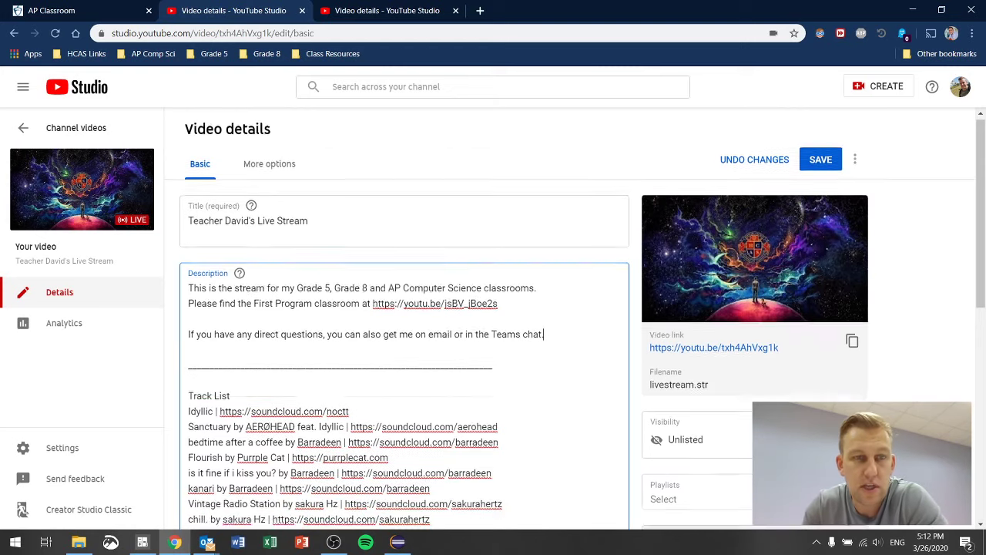
Review the thumbnail and audience settings of the live stream and save the video details.
{"action": "scroll", "coordinate": [493, 339], "scroll_direction": "down", "scroll_amount": 3}
{"action": "scroll", "coordinate": [493, 339], "scroll_direction": "down", "scroll_amount": 4}
{"action": "scroll", "coordinate": [493, 339], "scroll_direction": "up", "scroll_amount": 3}
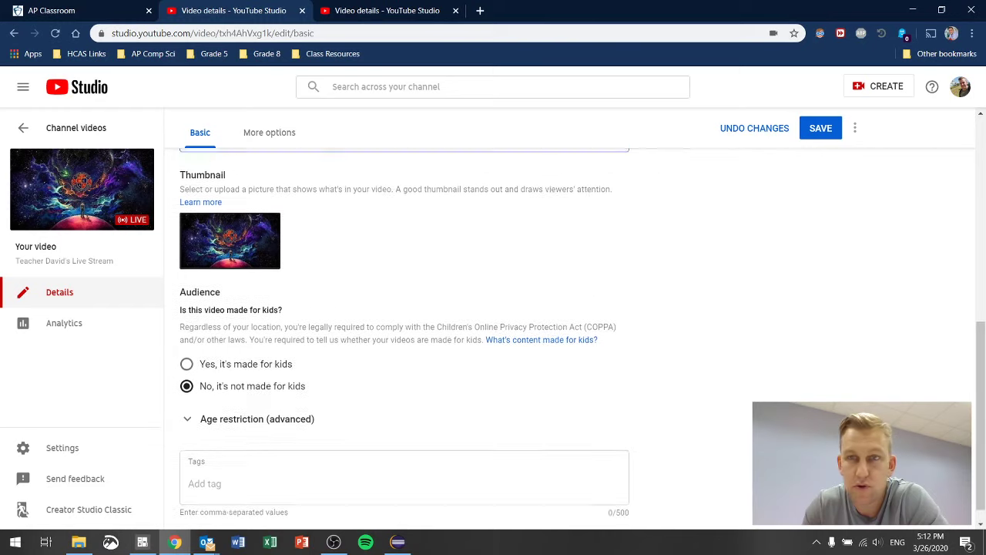
{"action": "left_click", "coordinate": [821, 128]}
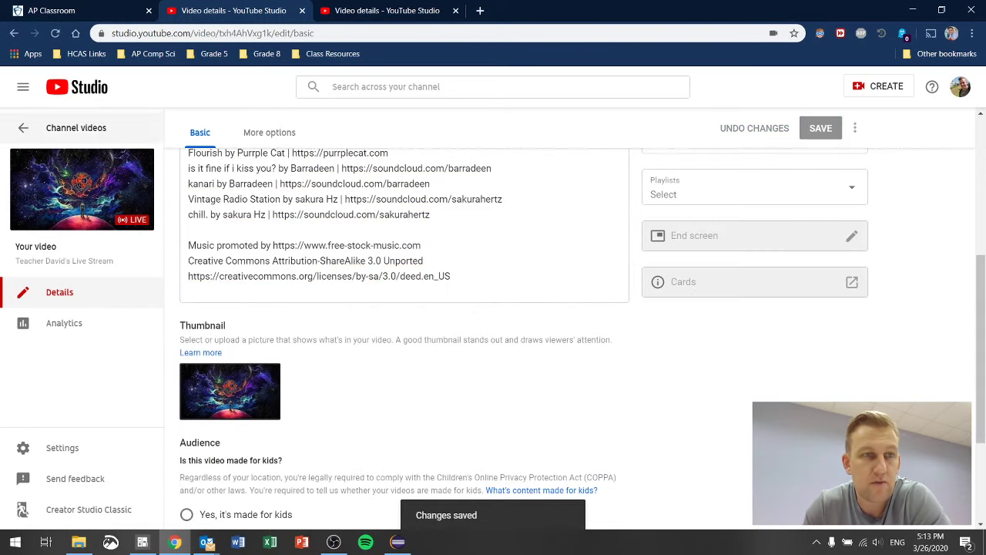
Open the currently live stream's Live Dashboard from the channel videos, check the stream preview, and return to YouTube Studio.
{"action": "left_click", "coordinate": [76, 128]}
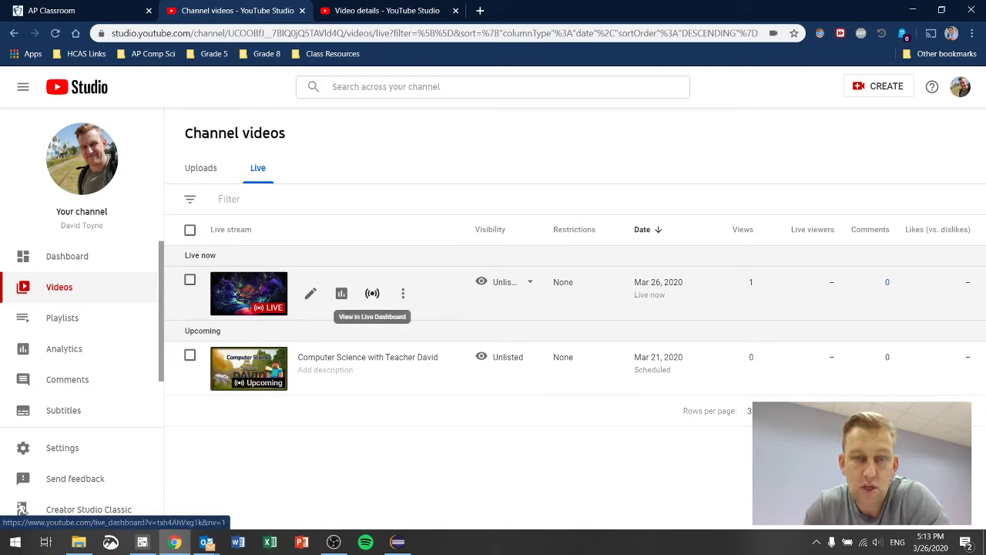
{"action": "left_click", "coordinate": [373, 294]}
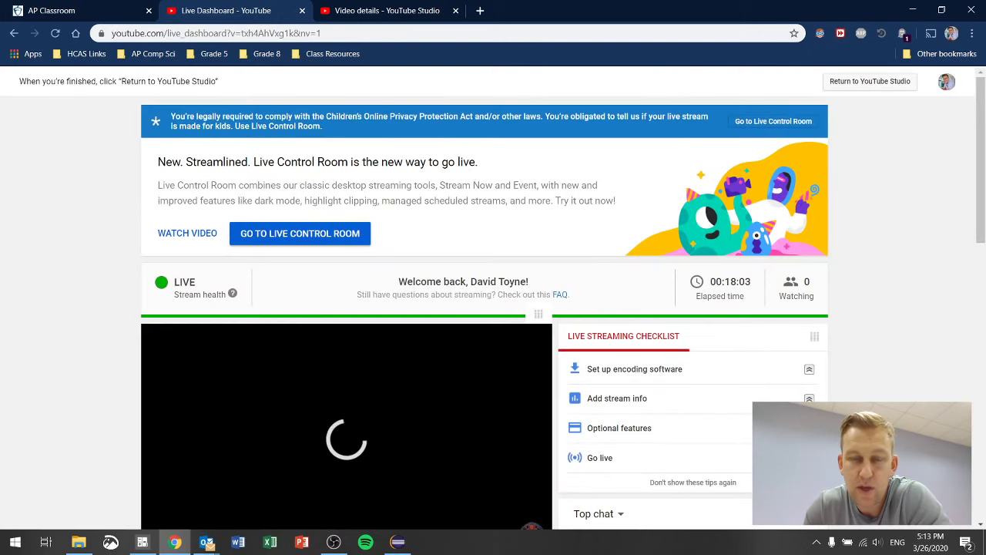
{"action": "scroll", "coordinate": [493, 309], "scroll_direction": "down", "scroll_amount": 2}
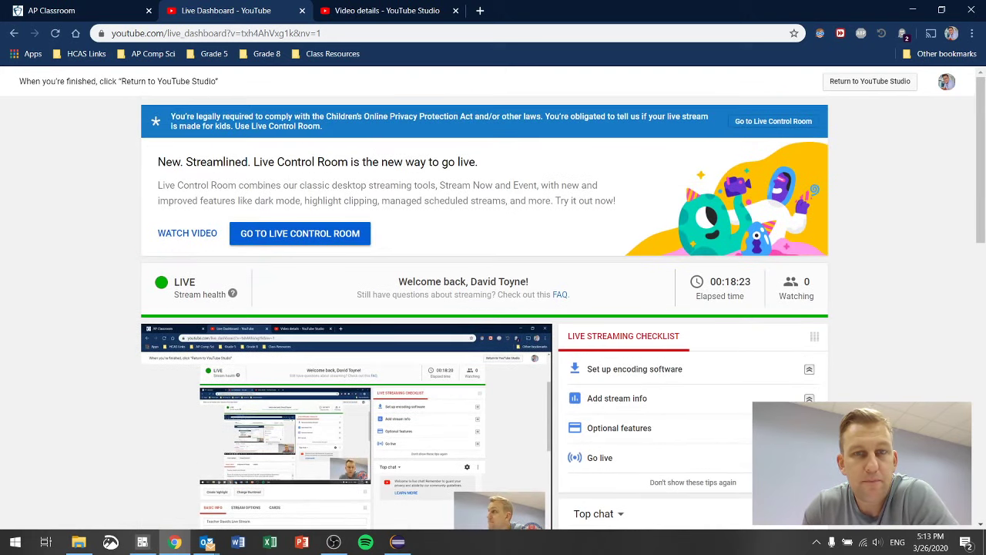
{"action": "scroll", "coordinate": [347, 386], "scroll_direction": "down", "scroll_amount": 1}
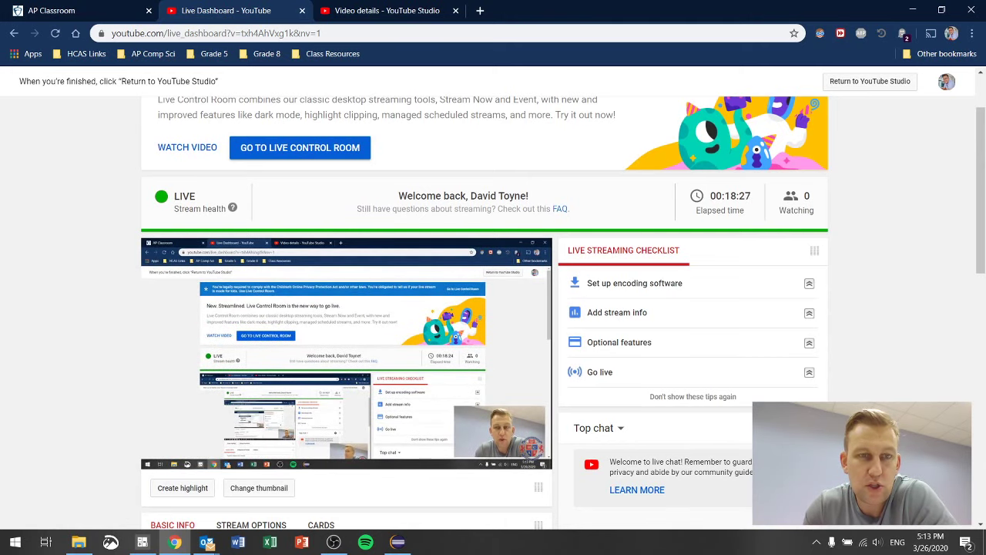
{"action": "scroll", "coordinate": [347, 386], "scroll_direction": "up", "scroll_amount": 1}
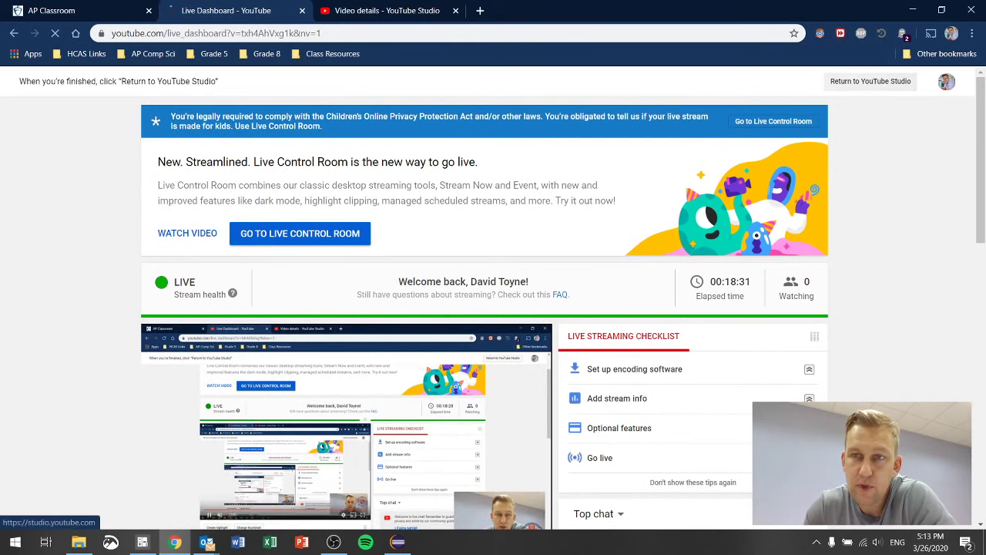
{"action": "left_click", "coordinate": [870, 81]}
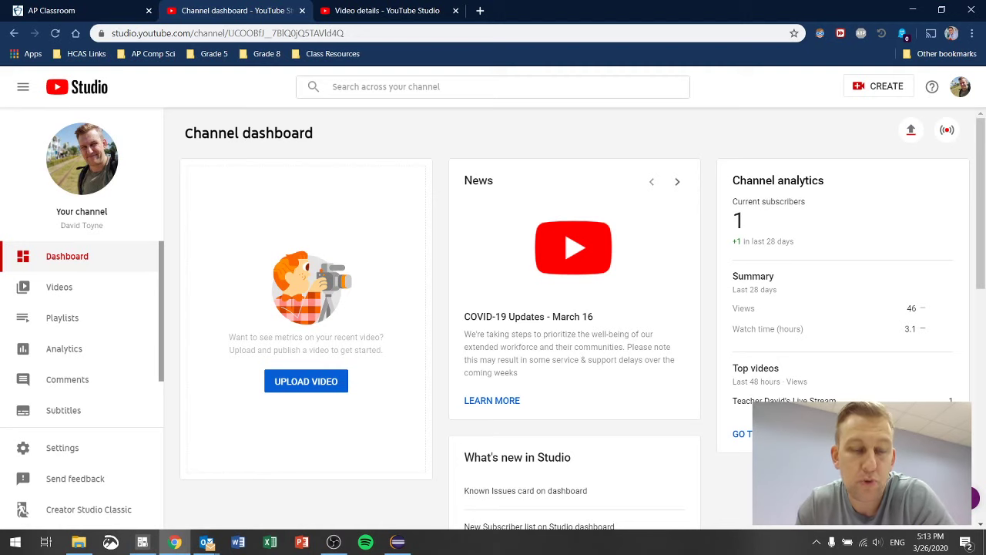
Switch to OBS, show the AFK scene, and move the laptop webcam overlay to the preview's middle and back near its lower-right corner.
{"action": "left_click", "coordinate": [334, 541]}
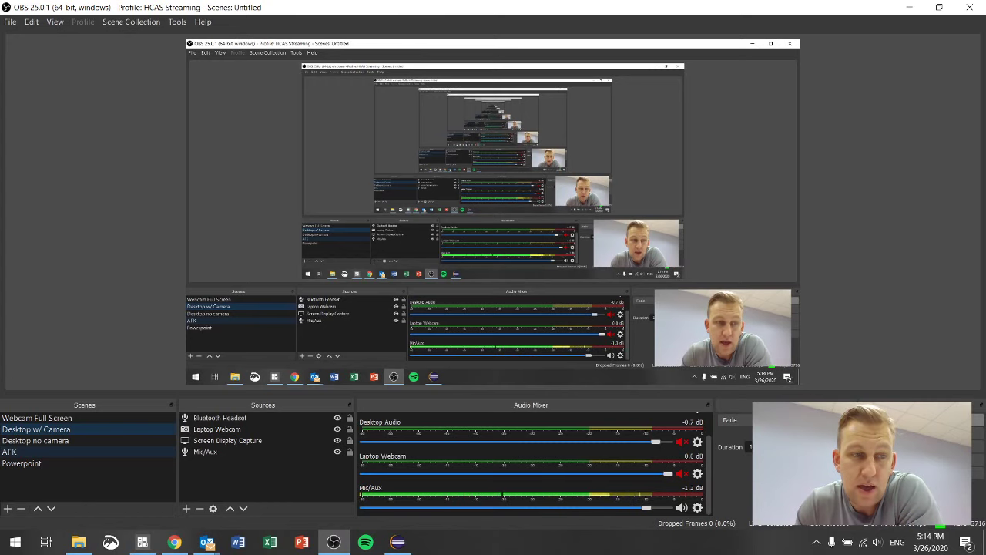
{"action": "left_click", "coordinate": [31, 452]}
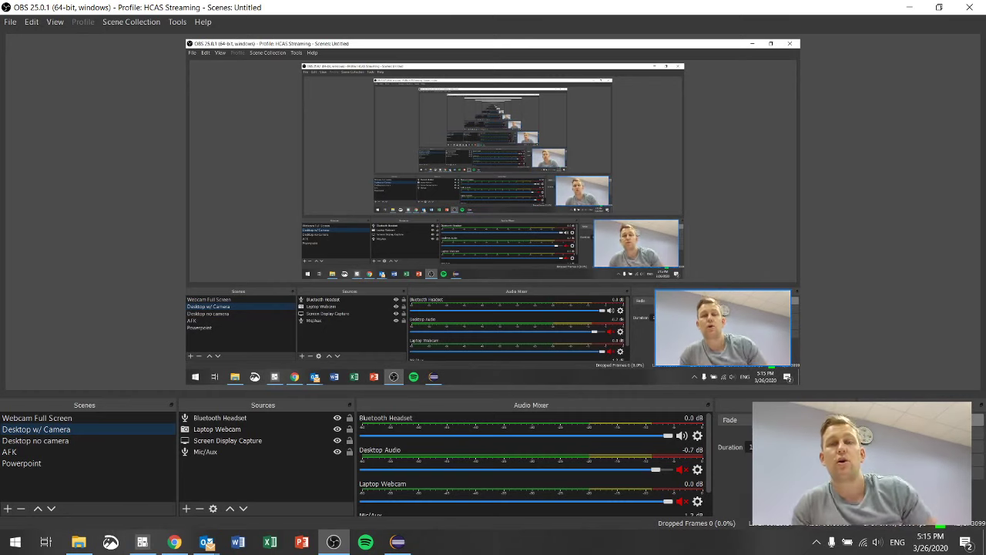
{"action": "left_click_drag", "start_coordinate": [722, 328], "coordinate": [375, 92]}
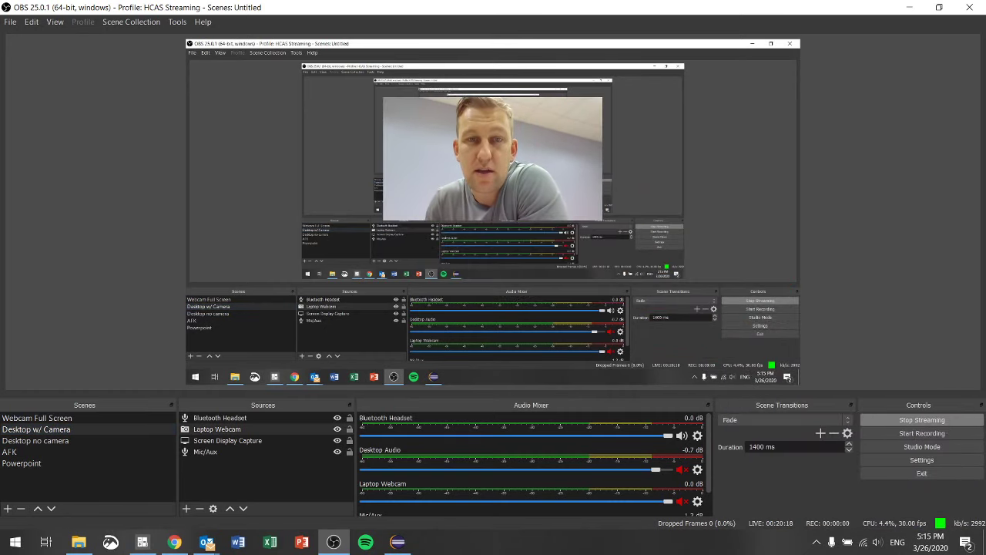
{"action": "left_click_drag", "start_coordinate": [492, 137], "coordinate": [729, 315]}
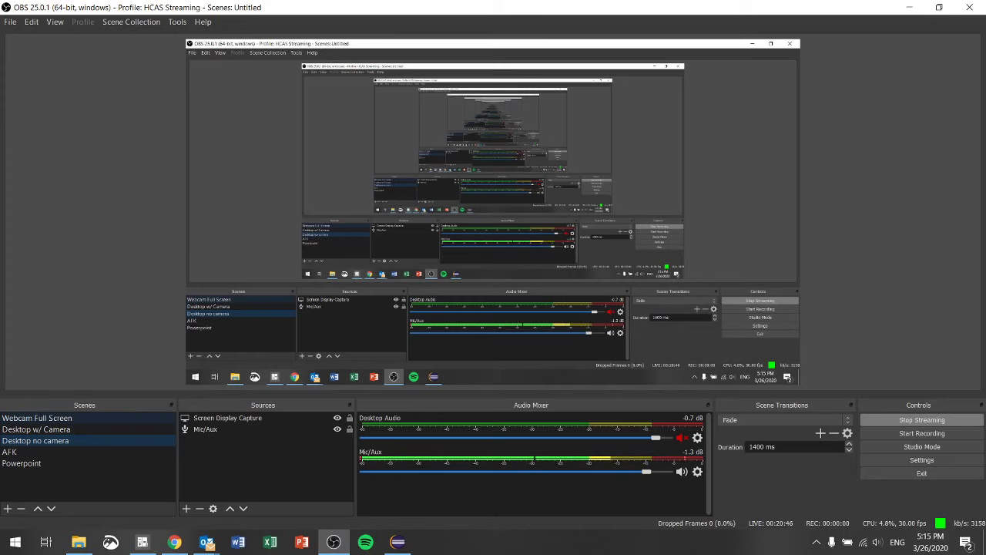
Show the Webcam Full Screen scene and return to the Desktop w/ Camera scene.
{"action": "left_click", "coordinate": [37, 418]}
{"action": "left_click", "coordinate": [37, 429]}
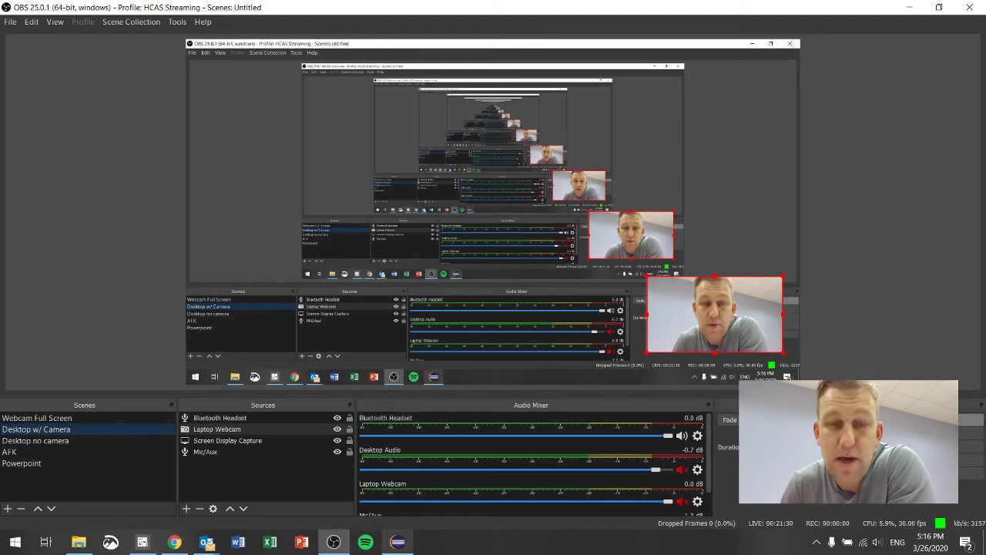
Switch to Eclipse and open the Java perspective.
{"action": "mouse_move", "coordinate": [397, 542]}
{"action": "left_click", "coordinate": [396, 485]}
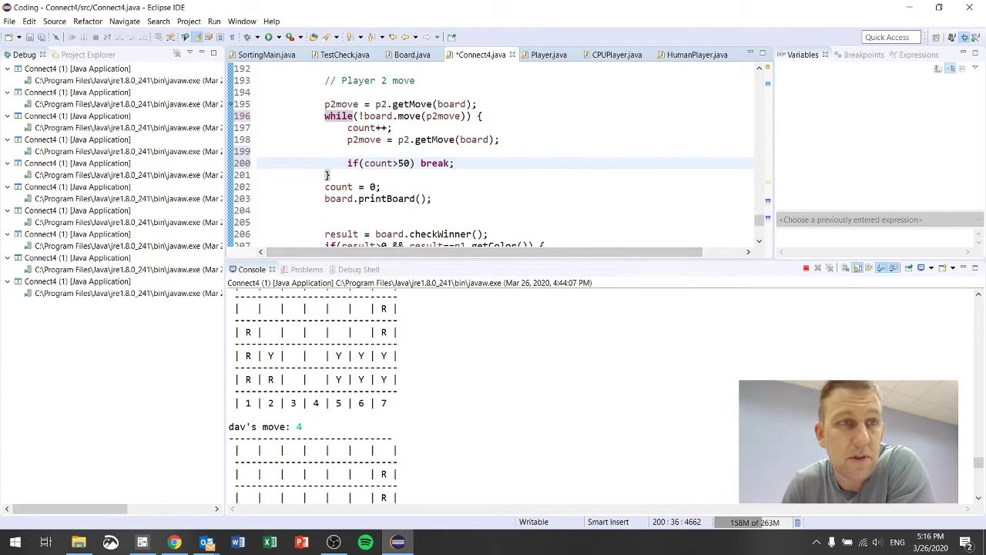
{"action": "left_click", "coordinate": [242, 21]}
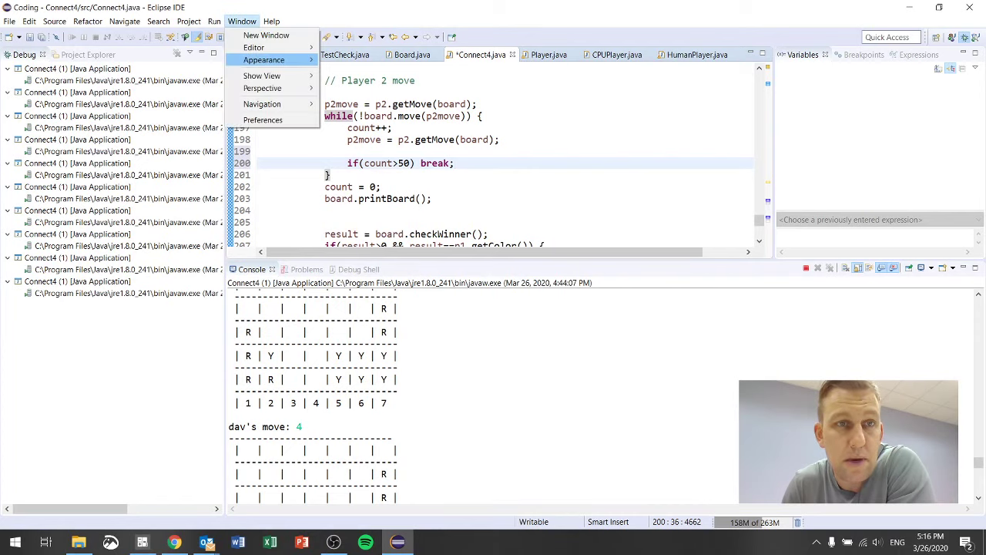
{"action": "mouse_move", "coordinate": [269, 60]}
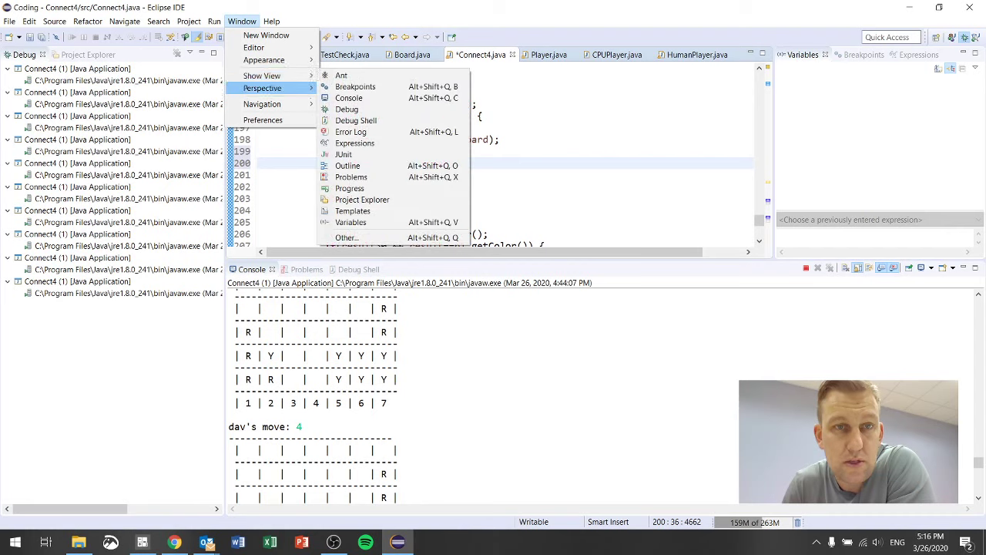
{"action": "mouse_move", "coordinate": [368, 88]}
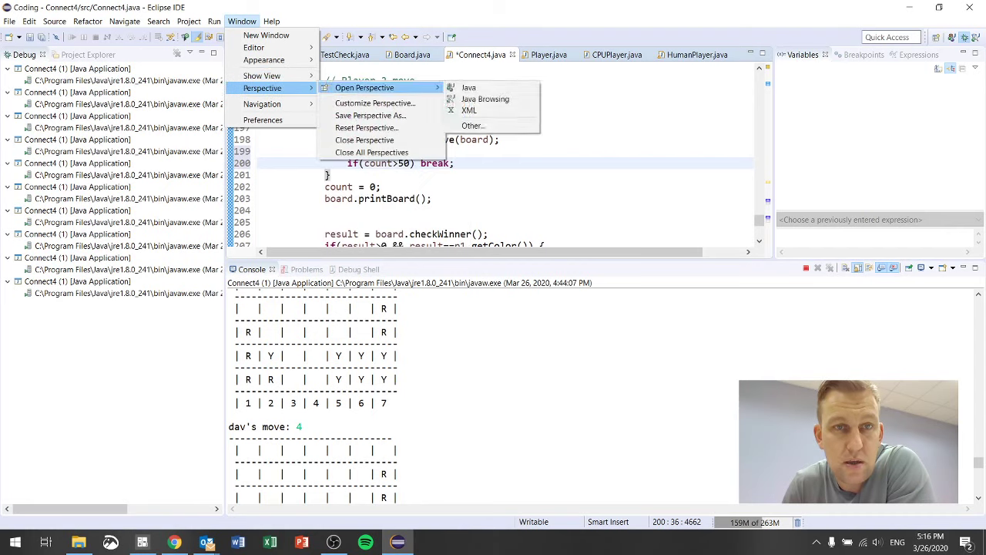
{"action": "left_click", "coordinate": [467, 88]}
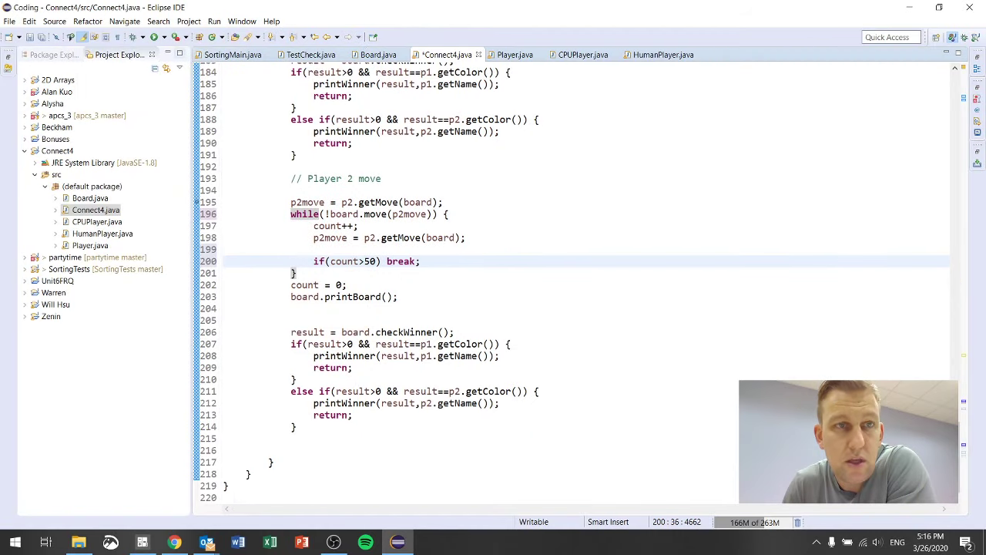
Save and run Connect4.java, choose the 1 Player game, and enter a first name for Player 2.
{"action": "left_click", "coordinate": [154, 37]}
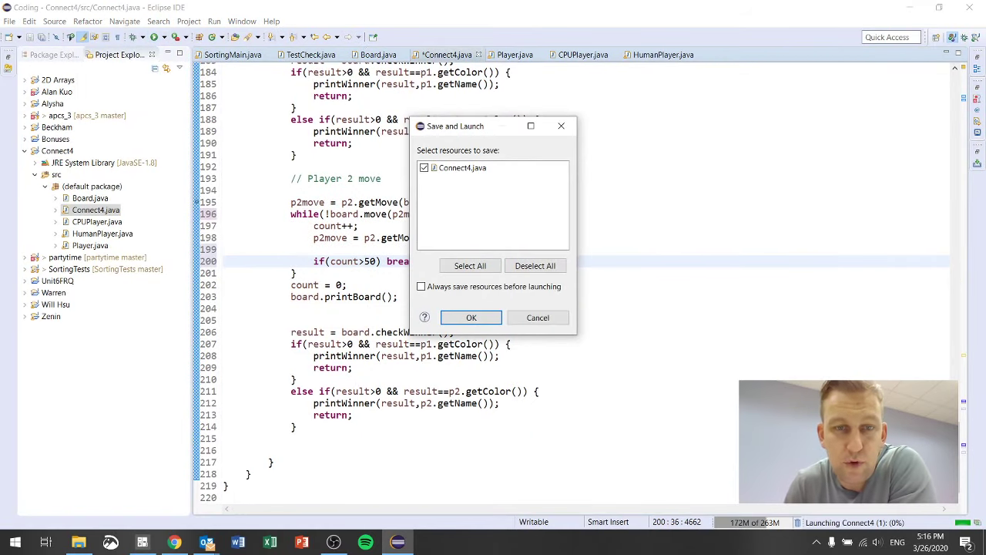
{"action": "key", "text": "Return"}
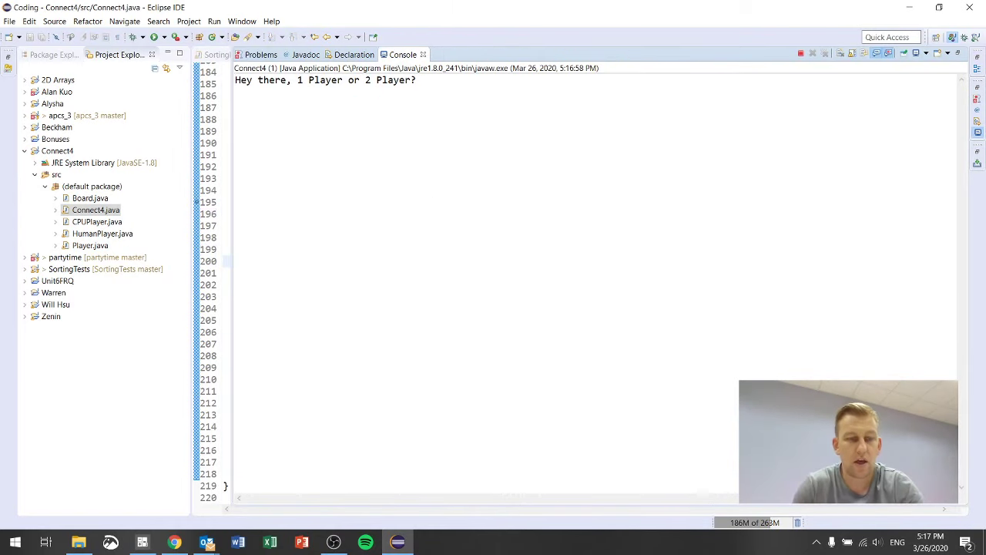
{"action": "type", "text": "1"}
{"action": "key", "text": "Return"}
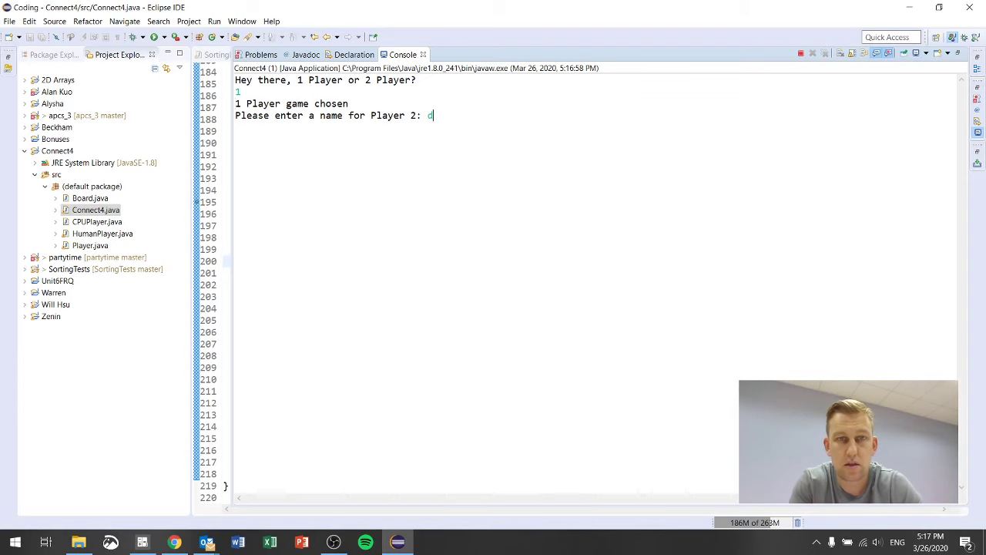
{"action": "type", "text": "david"}
{"action": "key", "text": "Return"}
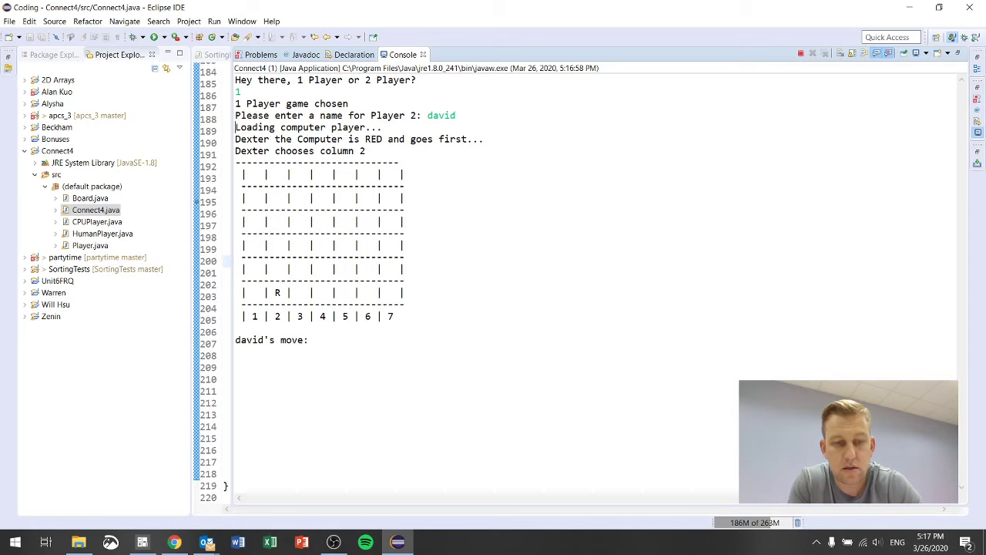
Play the Connect4 moves in columns 3, 2, 3, 3 and 3, and answer n to playing another game.
{"action": "type", "text": "3"}
{"action": "key", "text": "Return"}
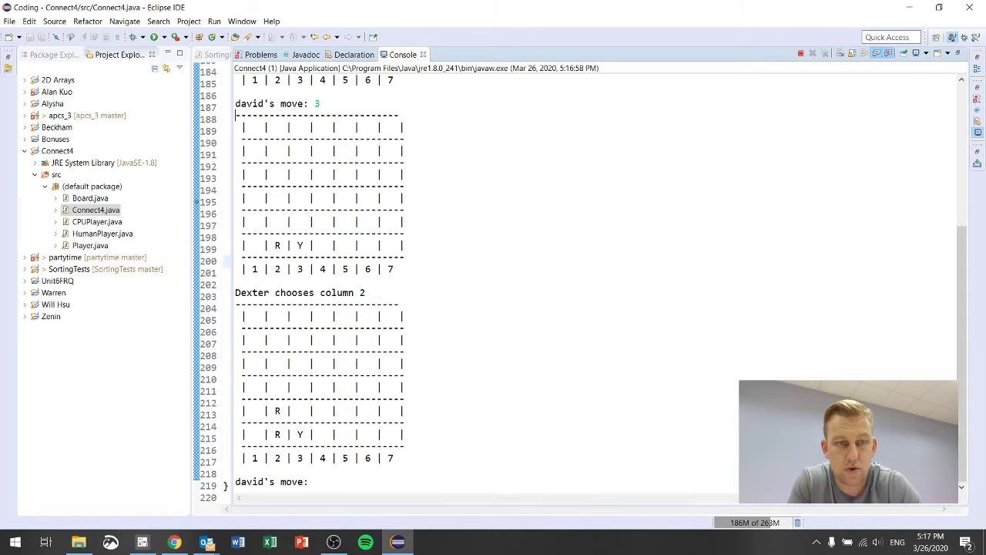
{"action": "type", "text": "2"}
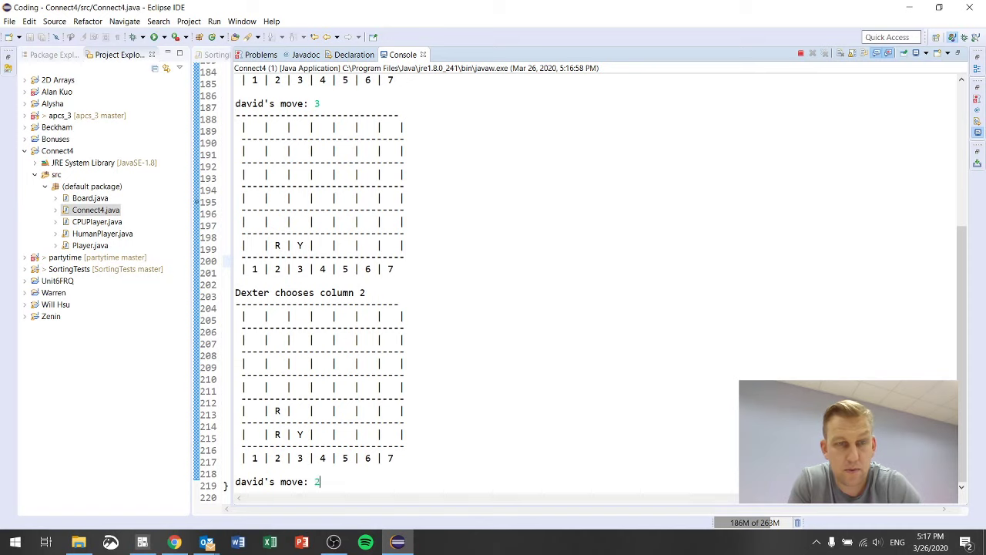
{"action": "key", "text": "Return"}
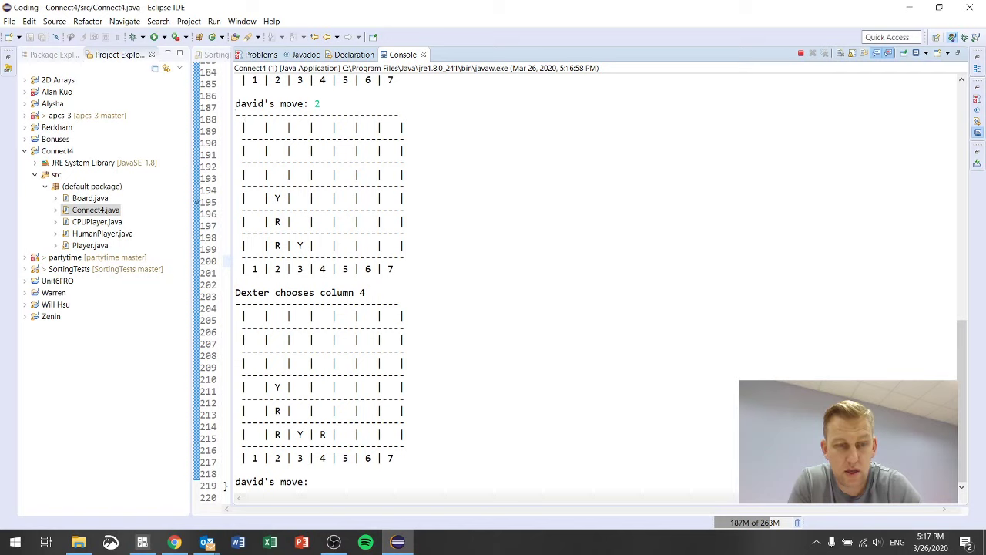
{"action": "type", "text": "3"}
{"action": "key", "text": "Return"}
{"action": "type", "text": "3"}
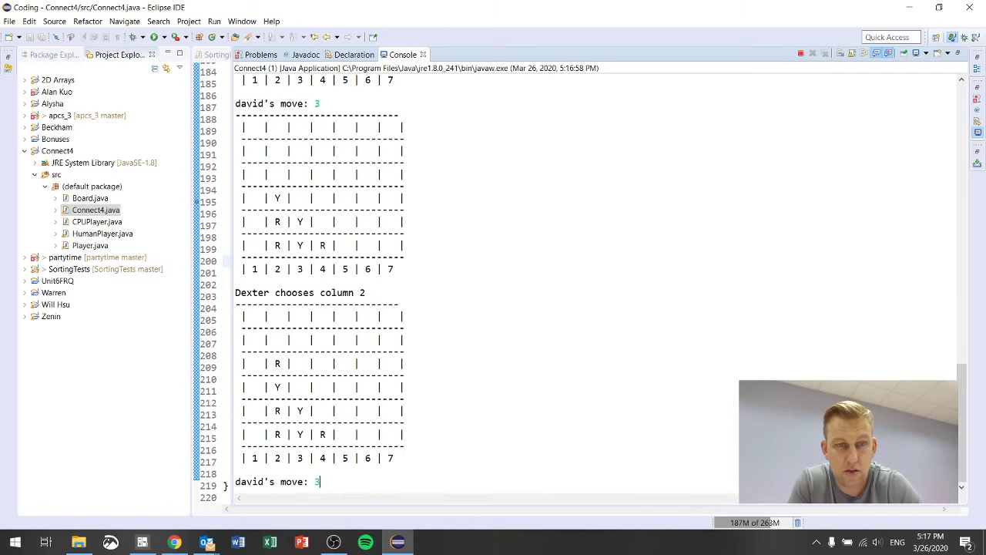
{"action": "key", "text": "Return"}
{"action": "type", "text": "3"}
{"action": "key", "text": "Return"}
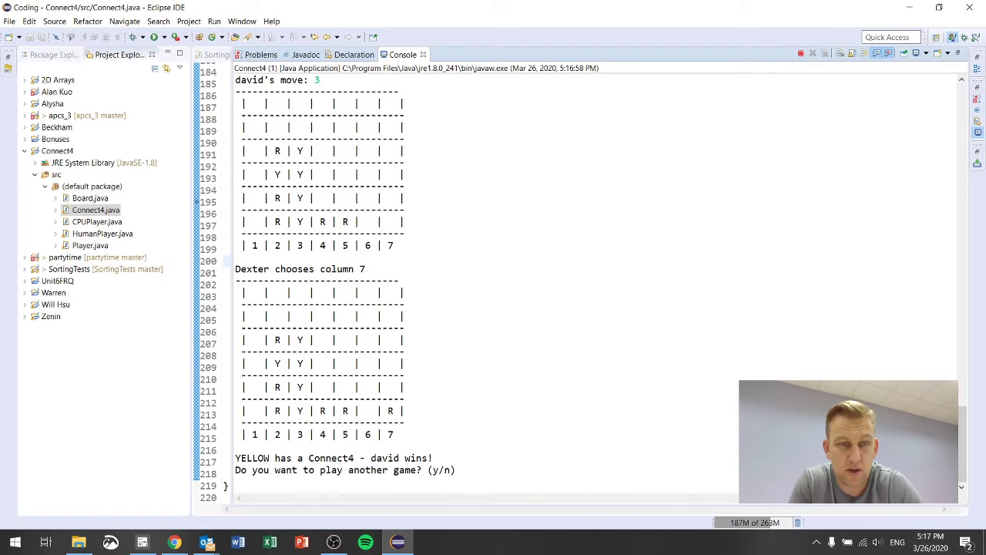
{"action": "type", "text": "n"}
{"action": "key", "text": "Return"}
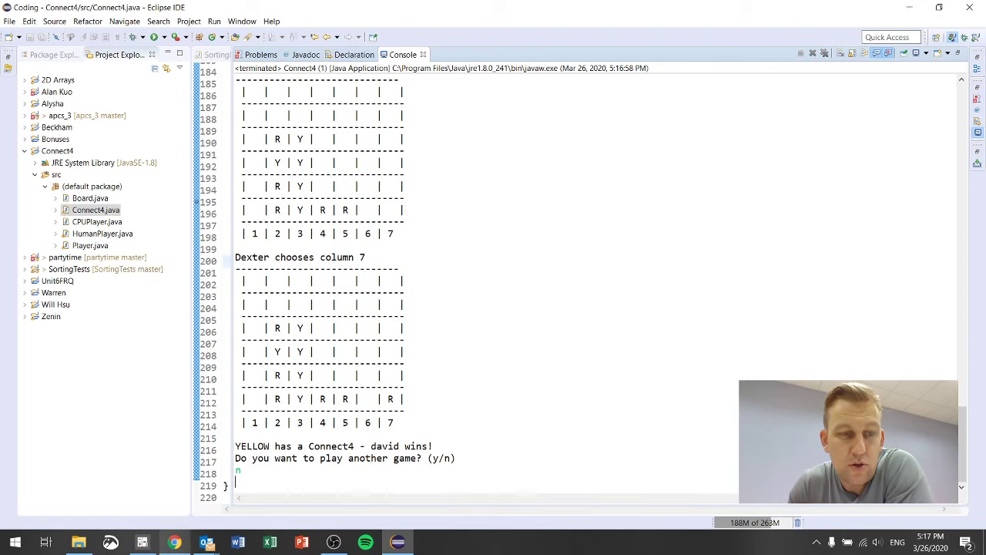
Switch to Chrome and review the basic details and more options of the Computer Science with Teacher David stream in YouTube Studio.
{"action": "mouse_move", "coordinate": [175, 542]}
{"action": "left_click", "coordinate": [173, 486]}
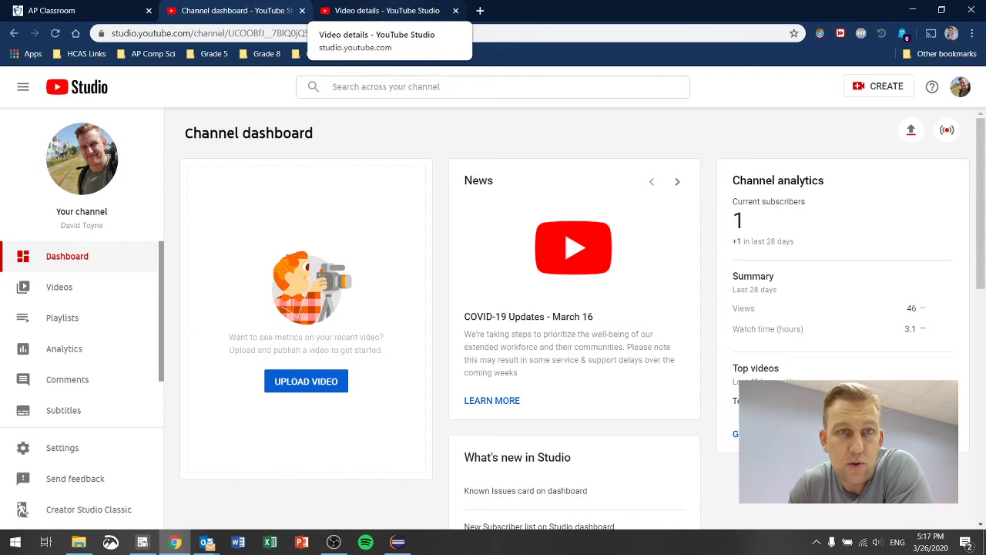
{"action": "left_click", "coordinate": [382, 10]}
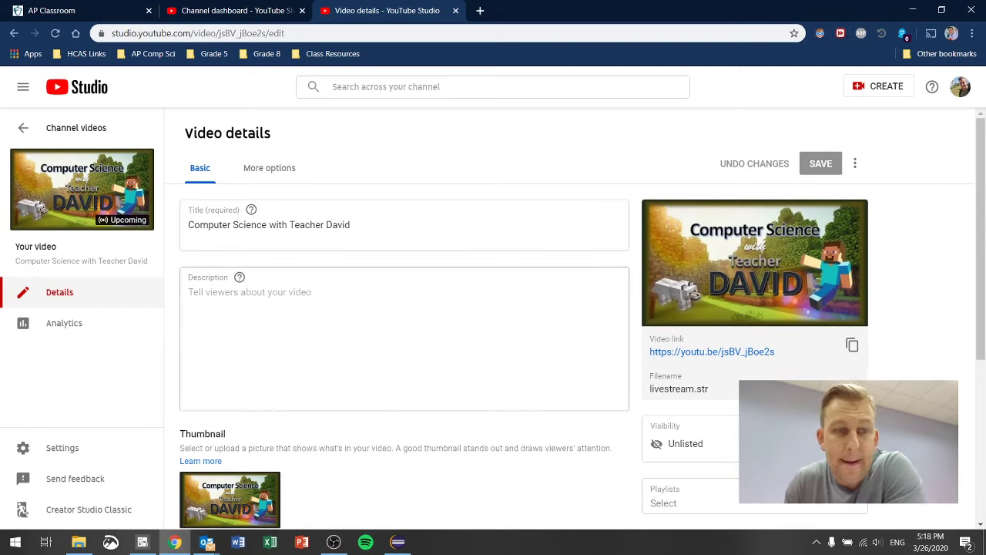
{"action": "scroll", "coordinate": [493, 309], "scroll_direction": "down", "scroll_amount": 4}
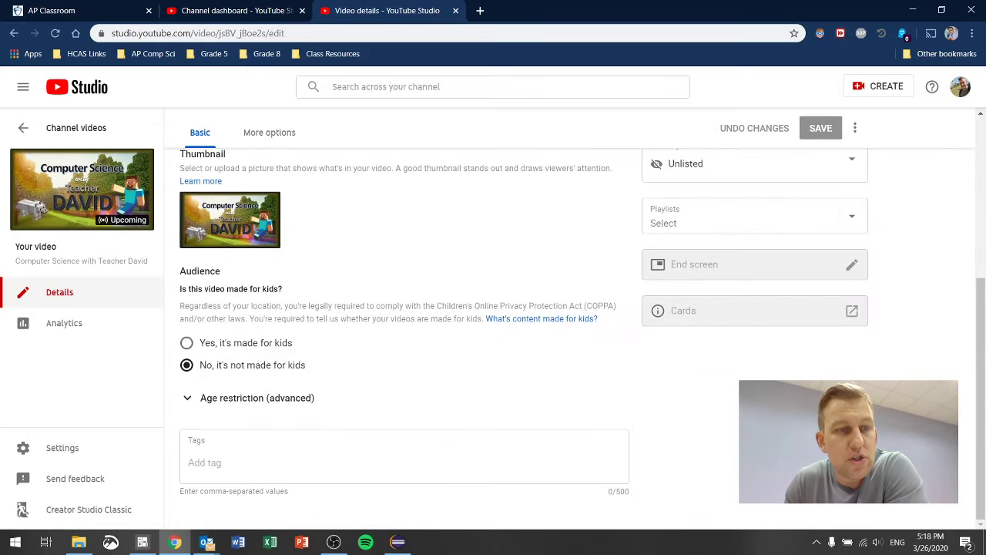
{"action": "scroll", "coordinate": [404, 308], "scroll_direction": "up", "scroll_amount": 4}
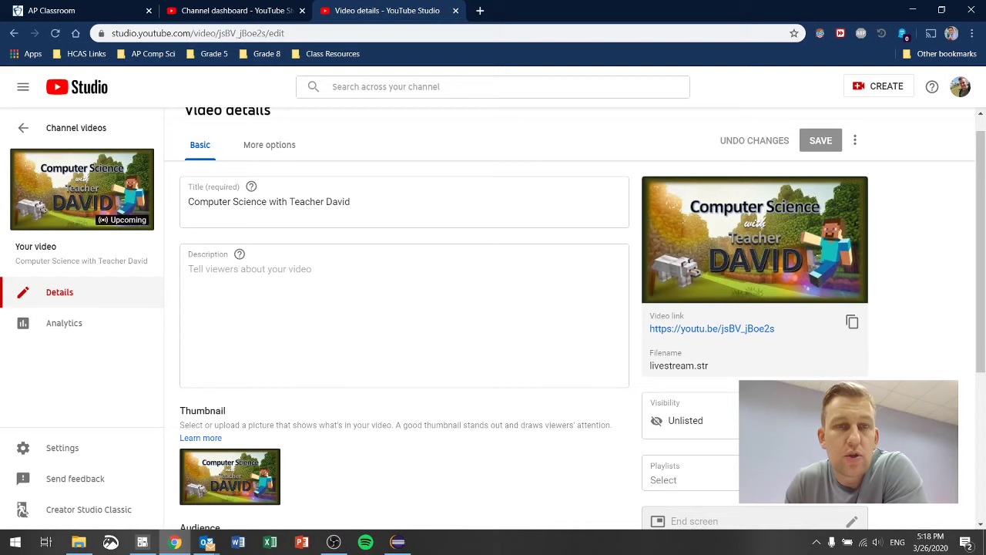
{"action": "left_click", "coordinate": [268, 144]}
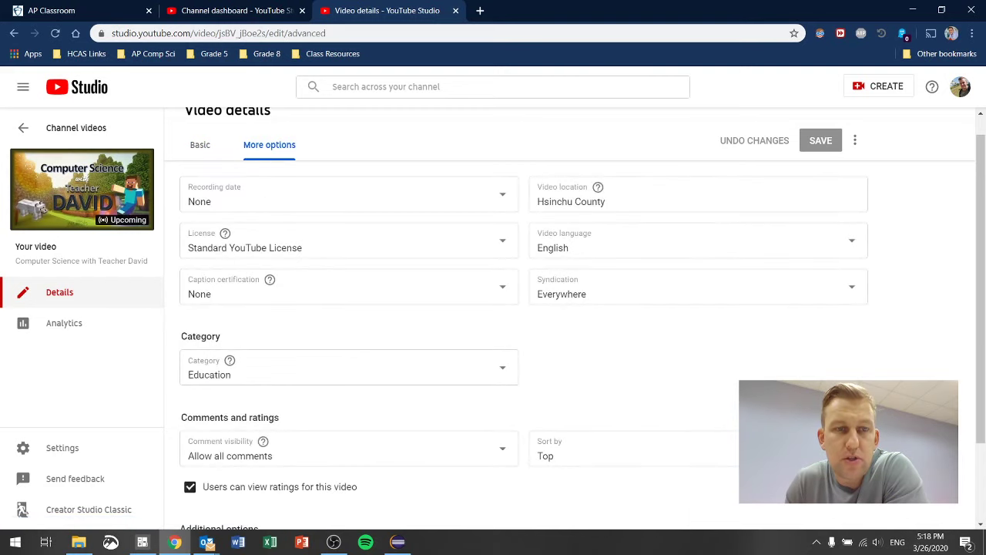
{"action": "scroll", "coordinate": [347, 254], "scroll_direction": "down", "scroll_amount": 2}
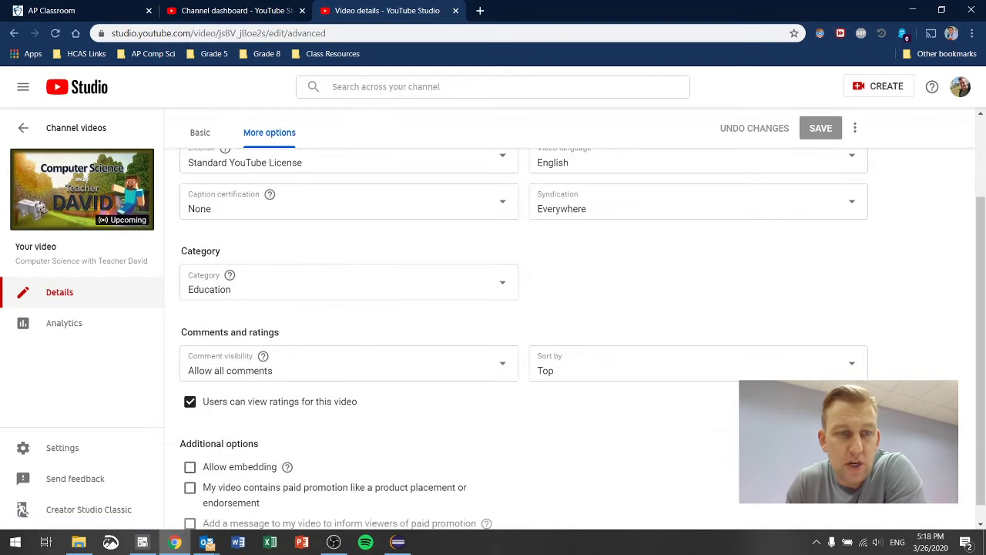
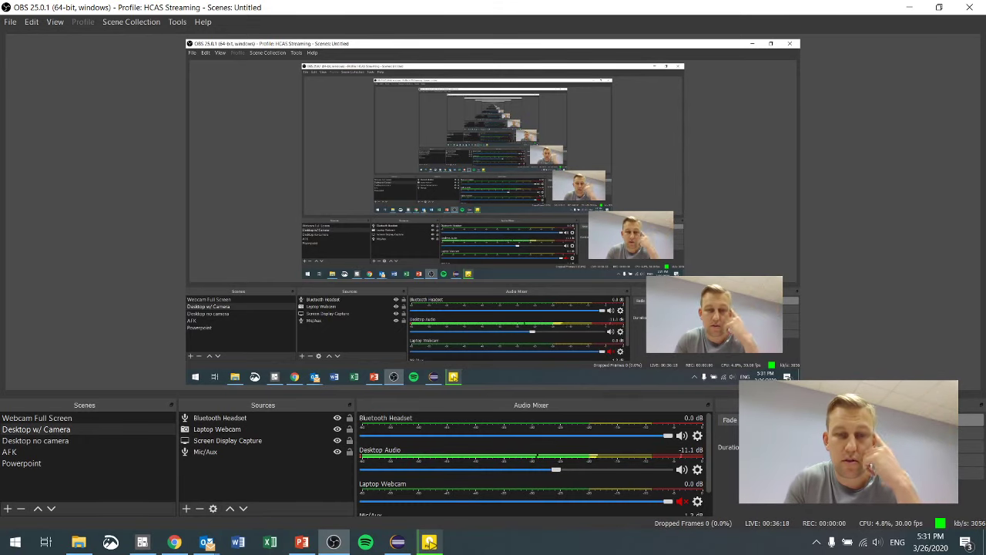
Bring PotPlayer to the front and move its player window over the playlist window.
{"action": "left_click", "coordinate": [429, 541]}
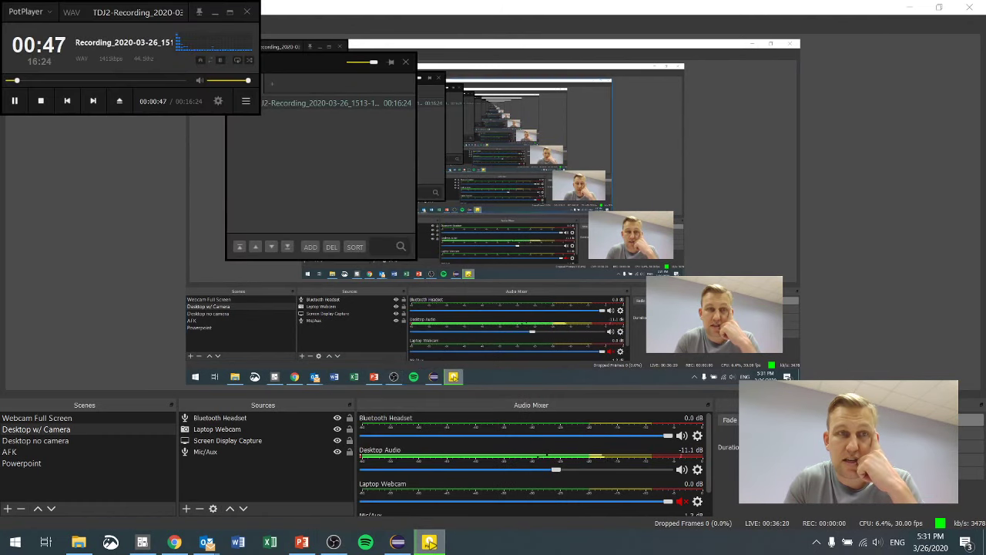
{"action": "left_click_drag", "start_coordinate": [98, 12], "coordinate": [183, 135]}
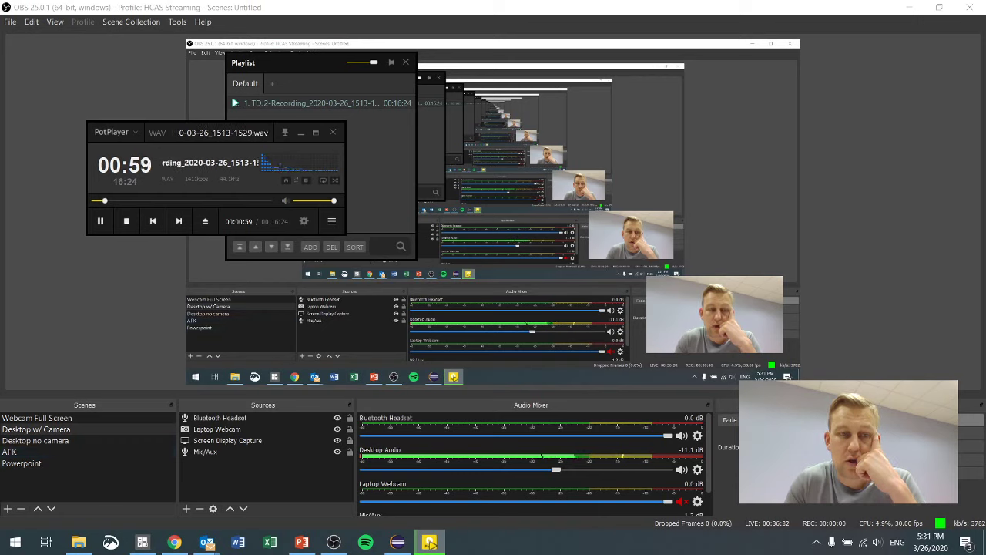
Add a new visible Media Source to the Desktop w/ Camera scene in OBS.
{"action": "left_click", "coordinate": [185, 508]}
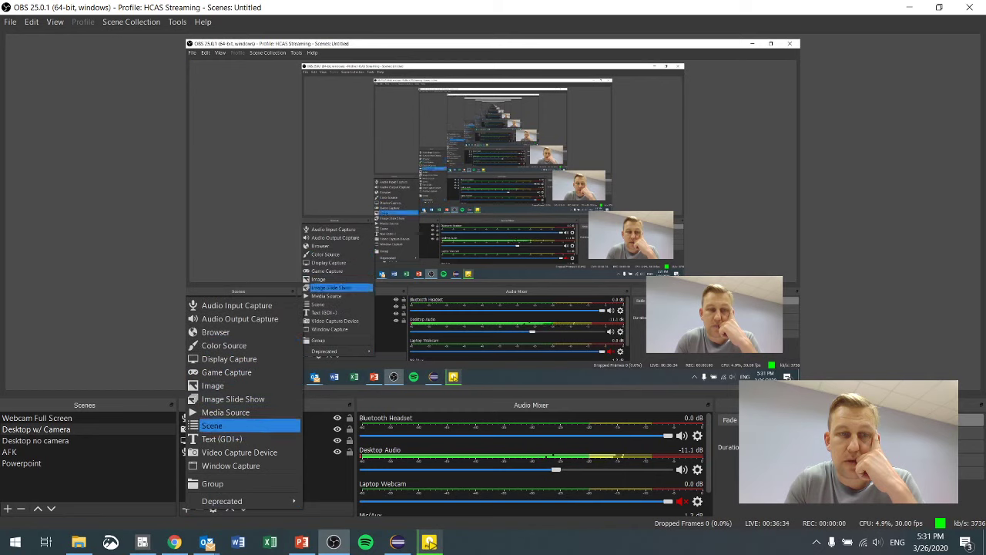
{"action": "left_click", "coordinate": [226, 413]}
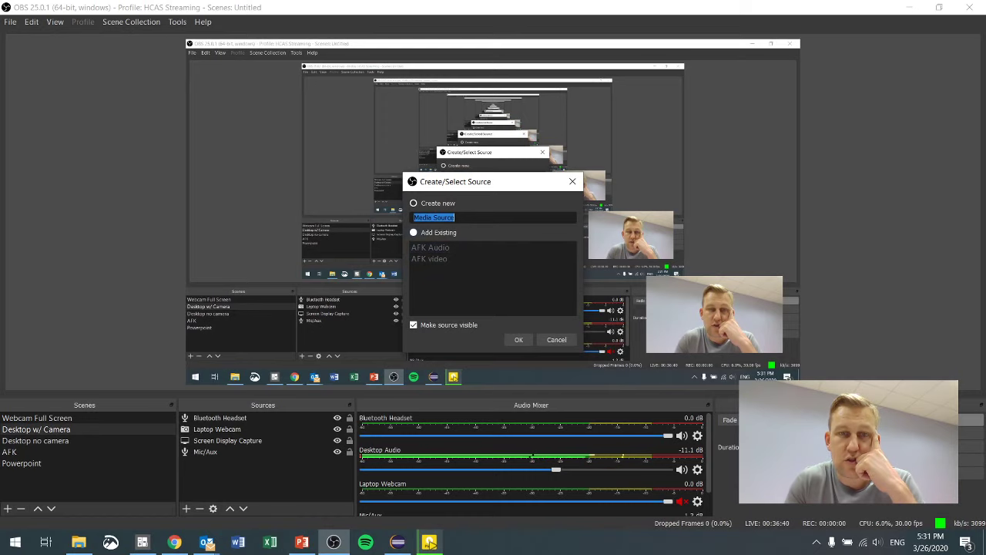
{"action": "left_click", "coordinate": [518, 339]}
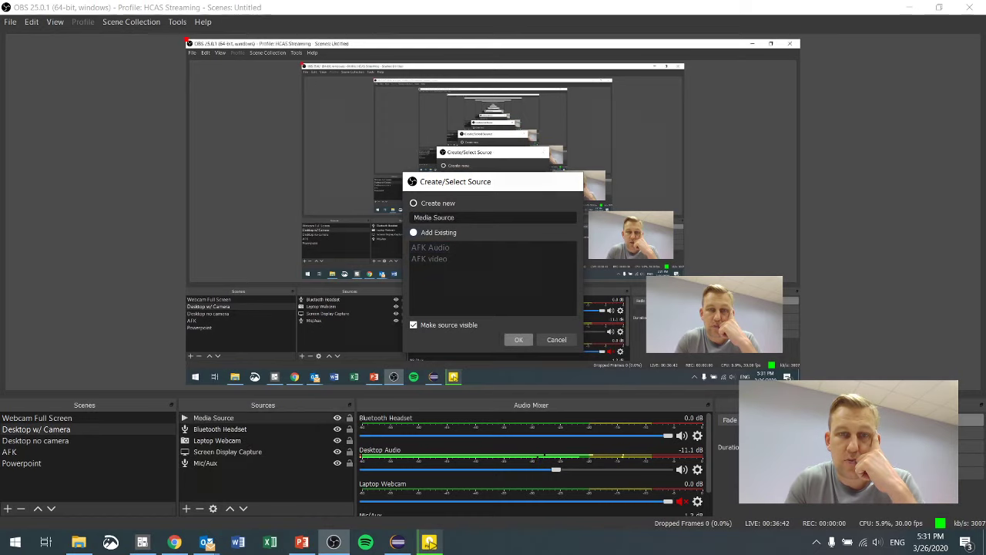
Set the media source's local file to dance_party.gif from the Downloads folder and make it loop.
{"action": "left_click", "coordinate": [637, 325]}
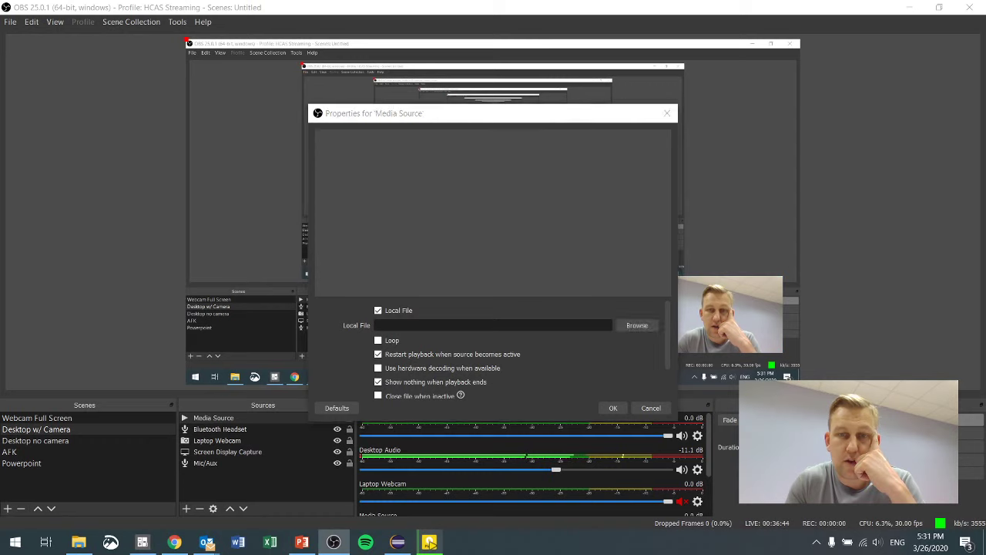
{"action": "left_click", "coordinate": [355, 275]}
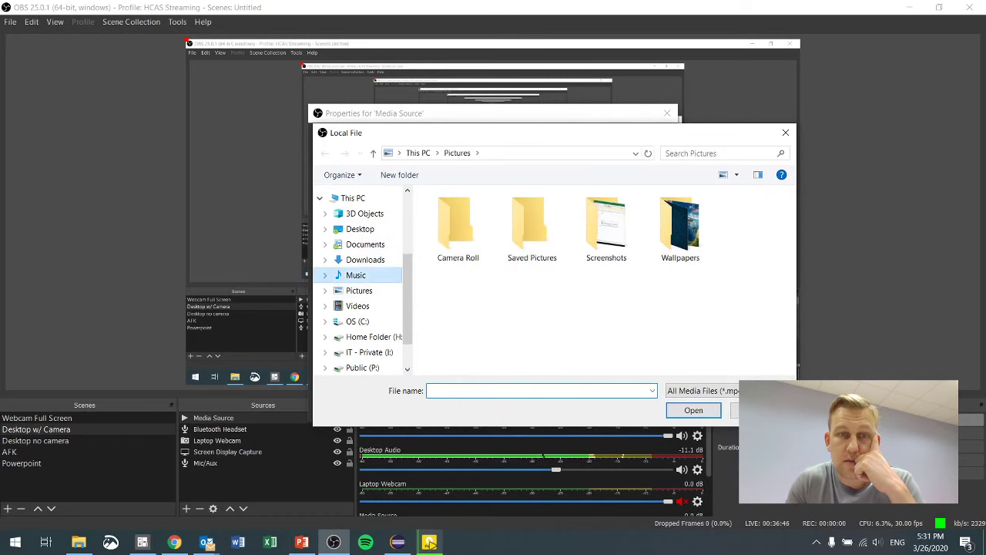
{"action": "double_click", "coordinate": [462, 213]}
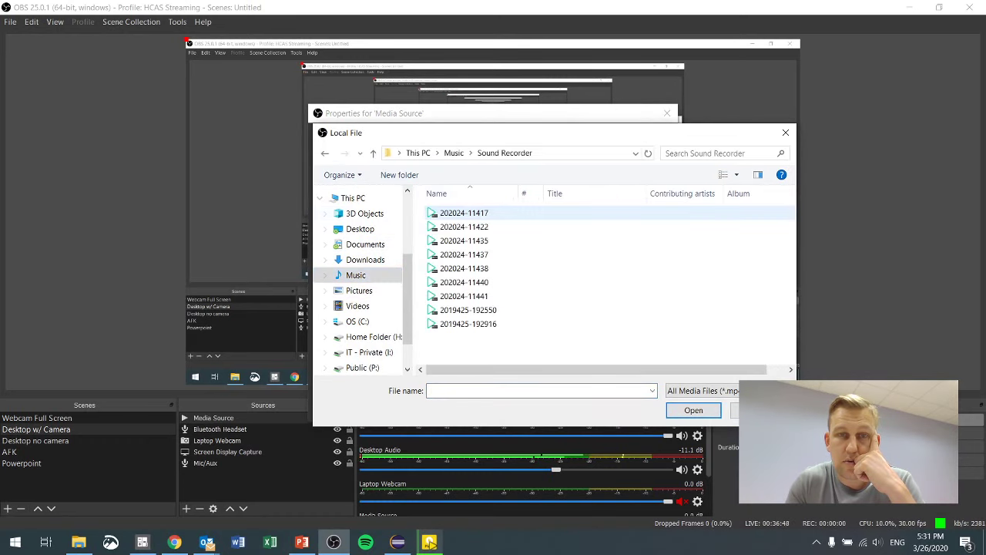
{"action": "scroll", "coordinate": [366, 277], "scroll_direction": "up", "scroll_amount": 1}
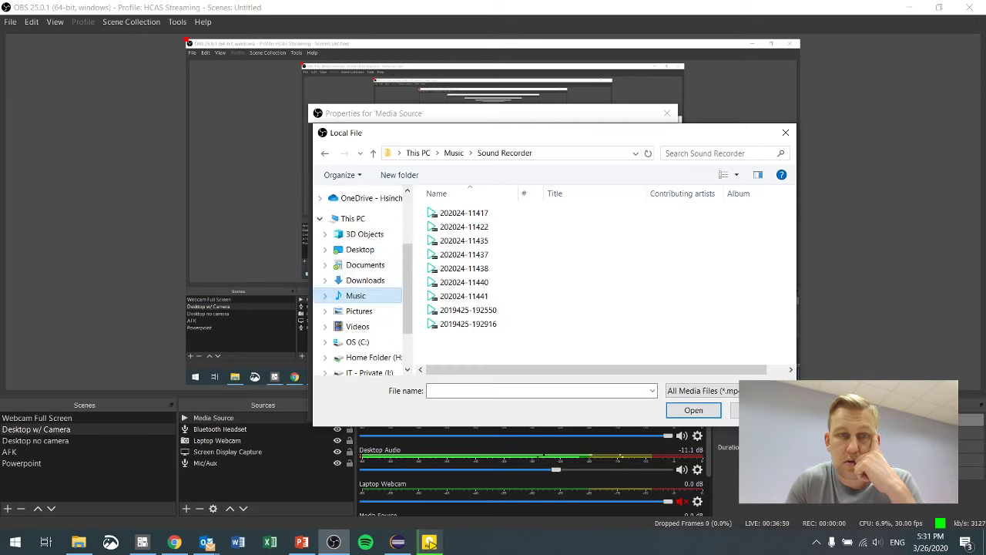
{"action": "left_click", "coordinate": [365, 265]}
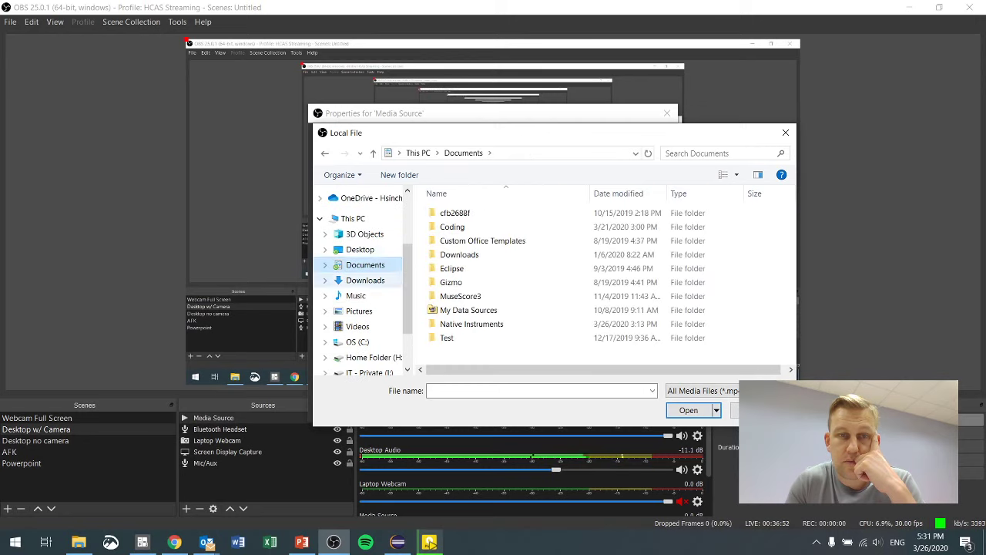
{"action": "left_click", "coordinate": [365, 280]}
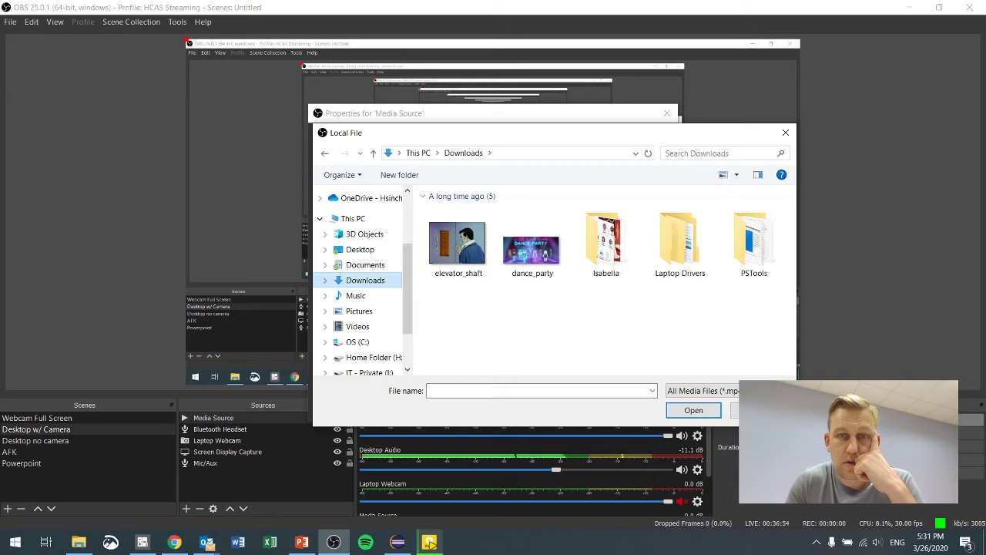
{"action": "left_click", "coordinate": [532, 245]}
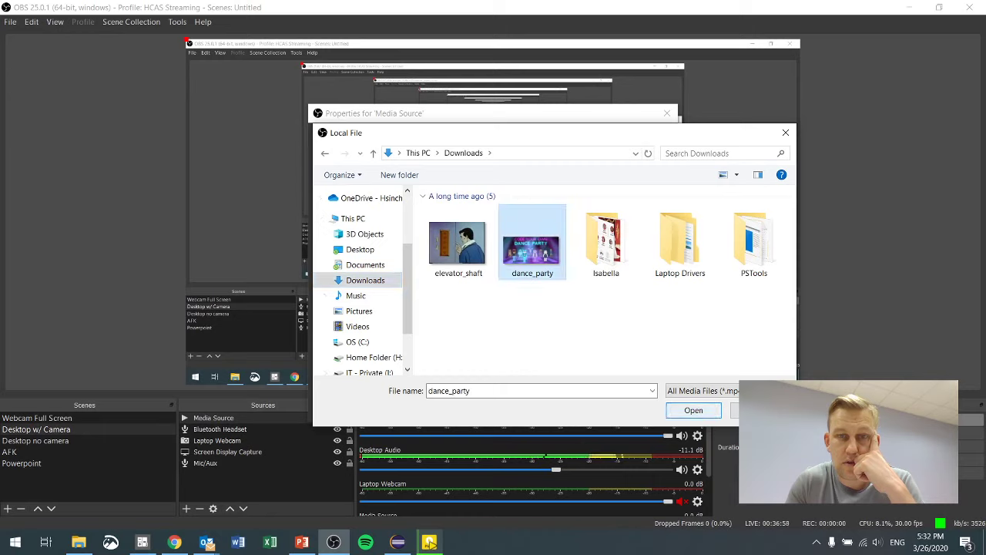
{"action": "left_click", "coordinate": [694, 410]}
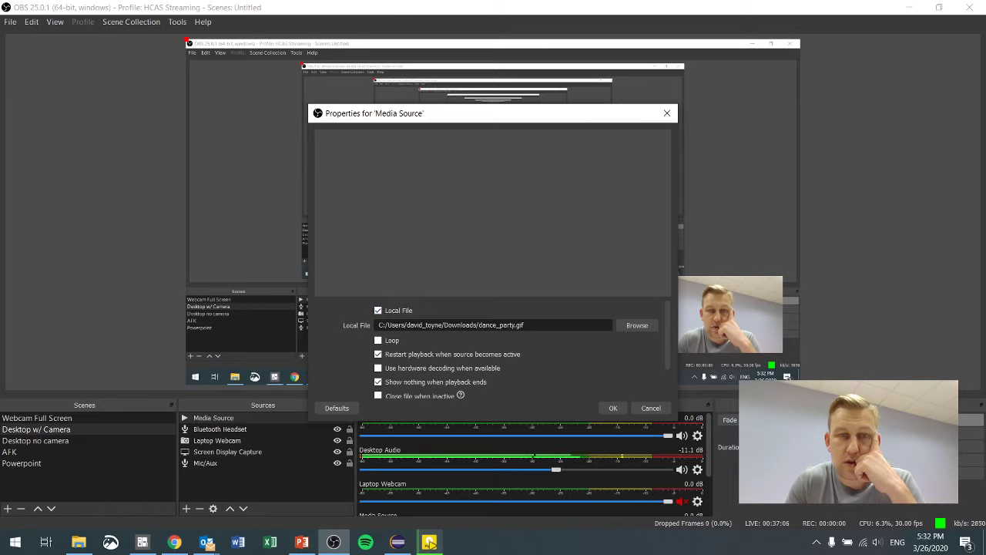
{"action": "left_click", "coordinate": [378, 341]}
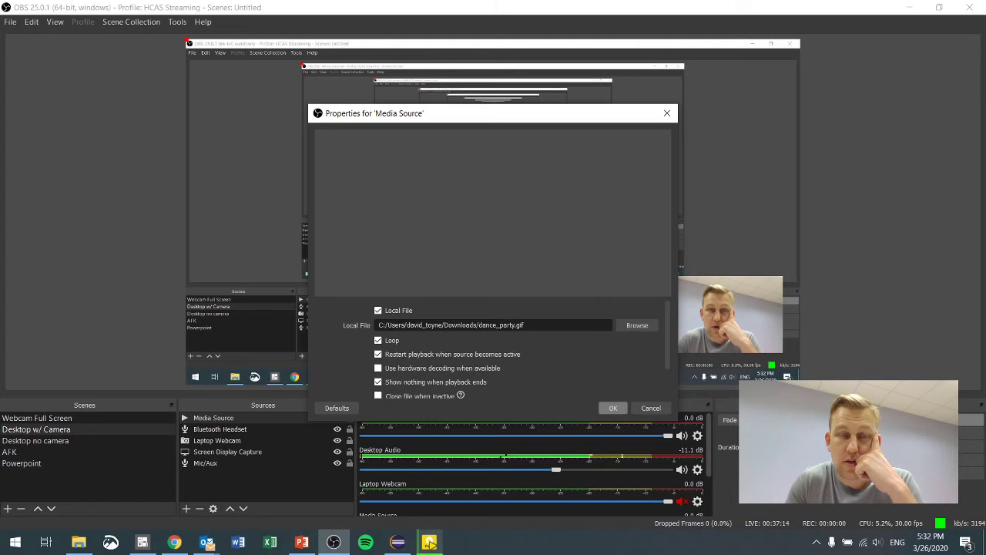
{"action": "left_click", "coordinate": [613, 408]}
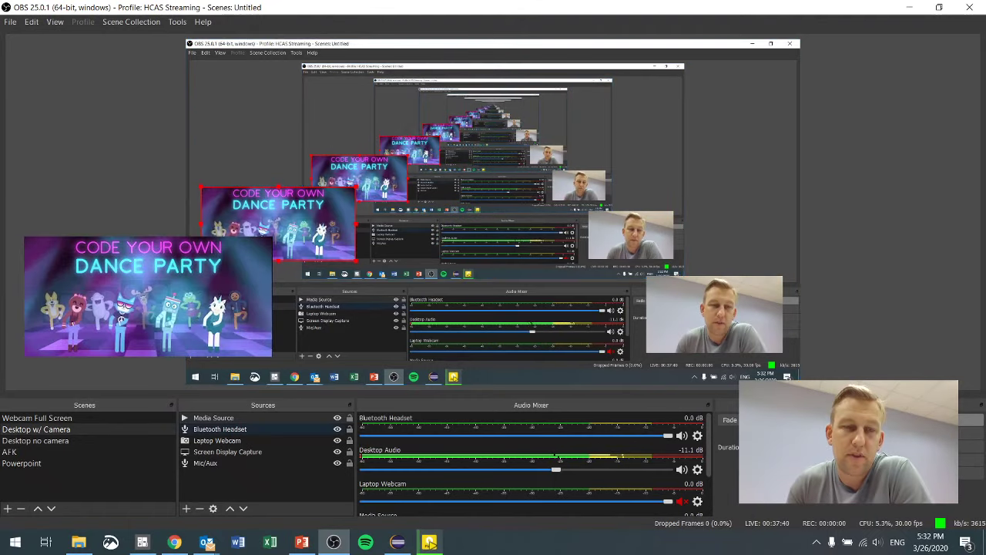
Remove the dance party media source from the Desktop w/ Camera scene.
{"action": "key", "text": "Delete"}
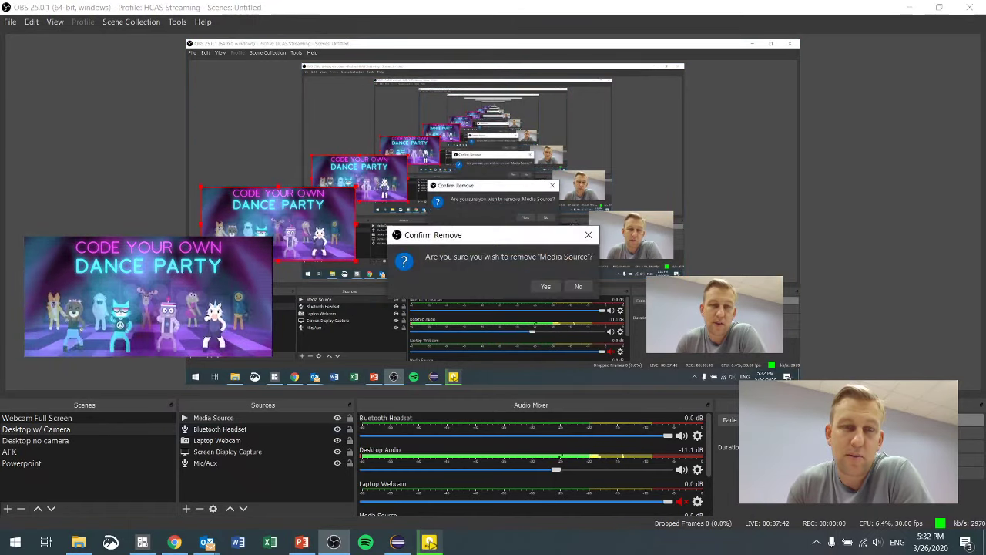
{"action": "key", "text": "Return"}
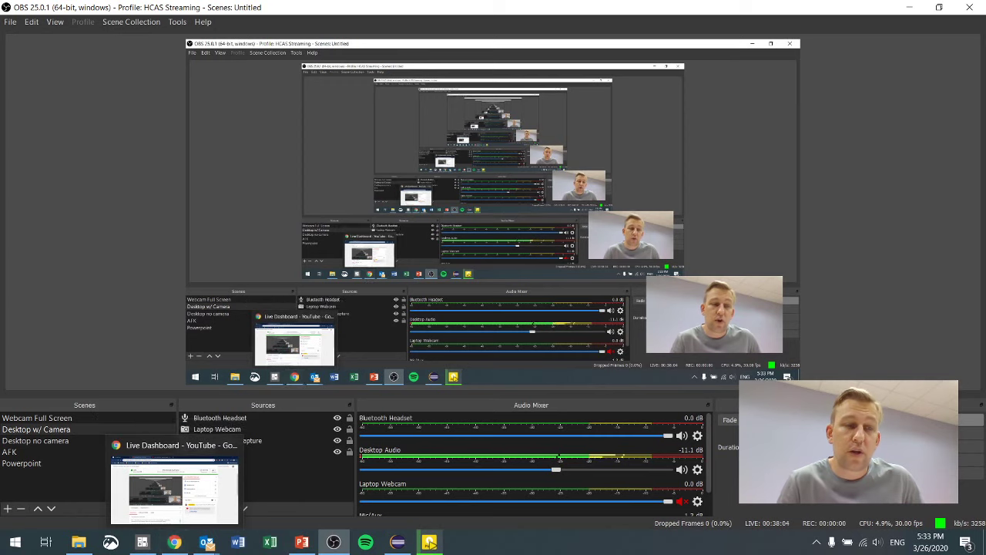
Switch to the YouTube Live Dashboard in Chrome and show the signed-in account's details.
{"action": "mouse_move", "coordinate": [142, 542]}
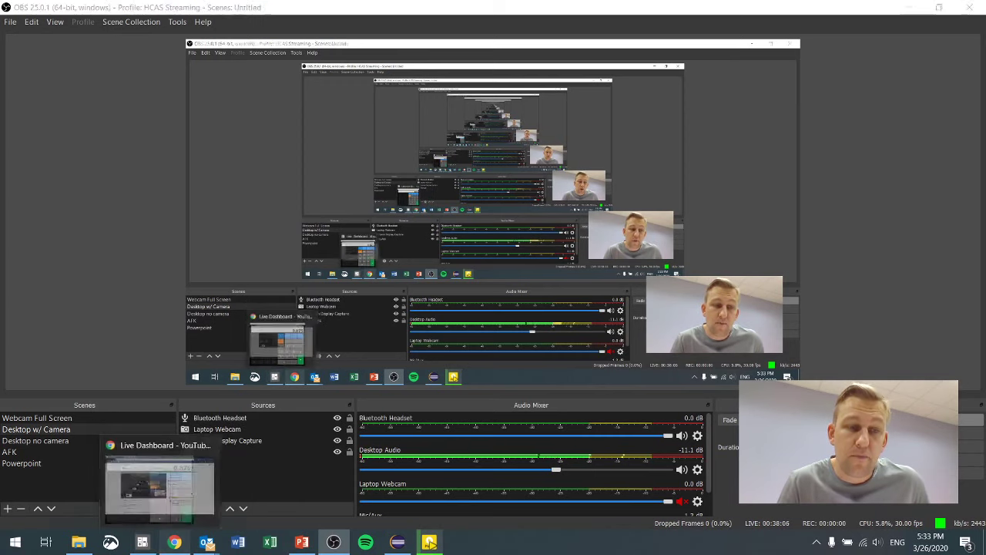
{"action": "left_click", "coordinate": [175, 542]}
{"action": "mouse_move", "coordinate": [189, 372]}
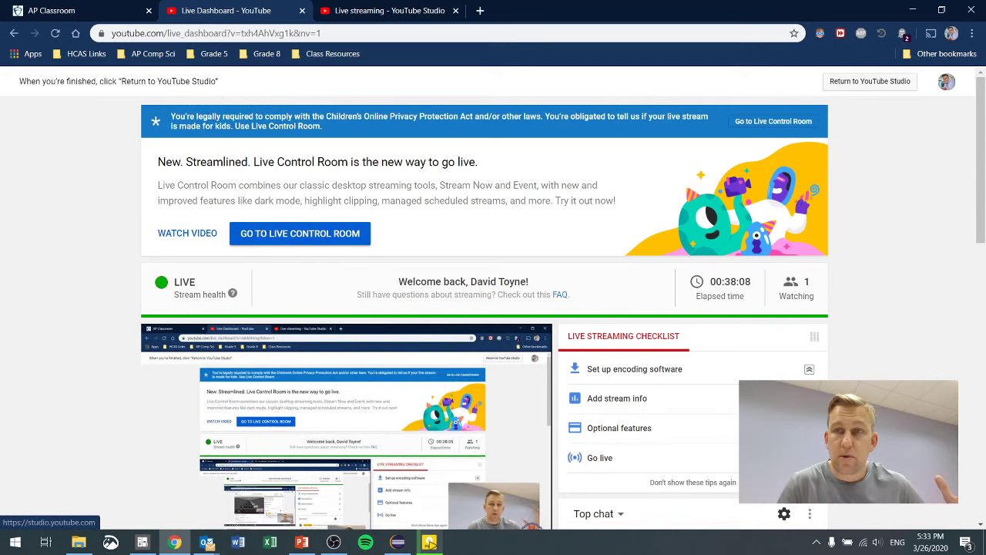
{"action": "left_click", "coordinate": [946, 82]}
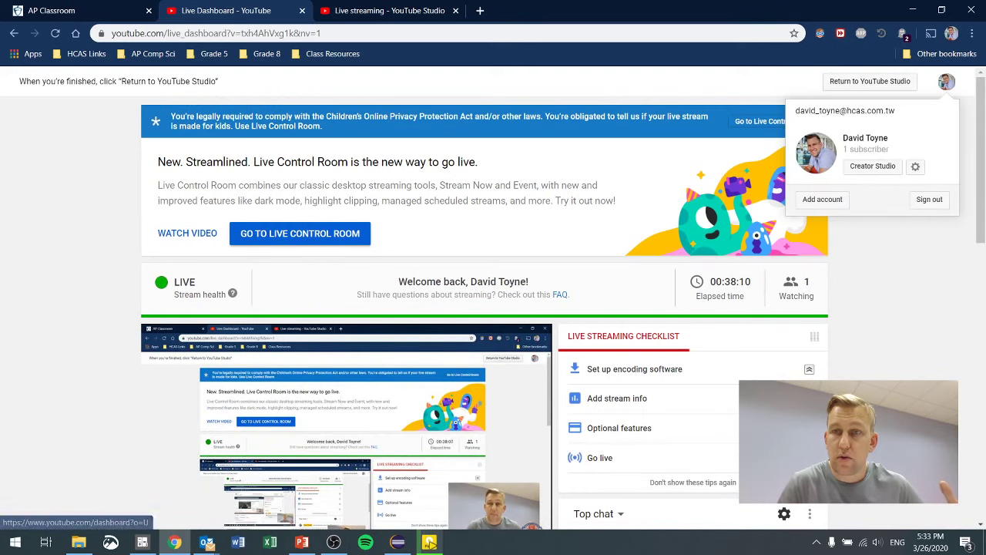
Return to YouTube Studio and open the video upload dialog from the channel's videos.
{"action": "left_click", "coordinate": [870, 81]}
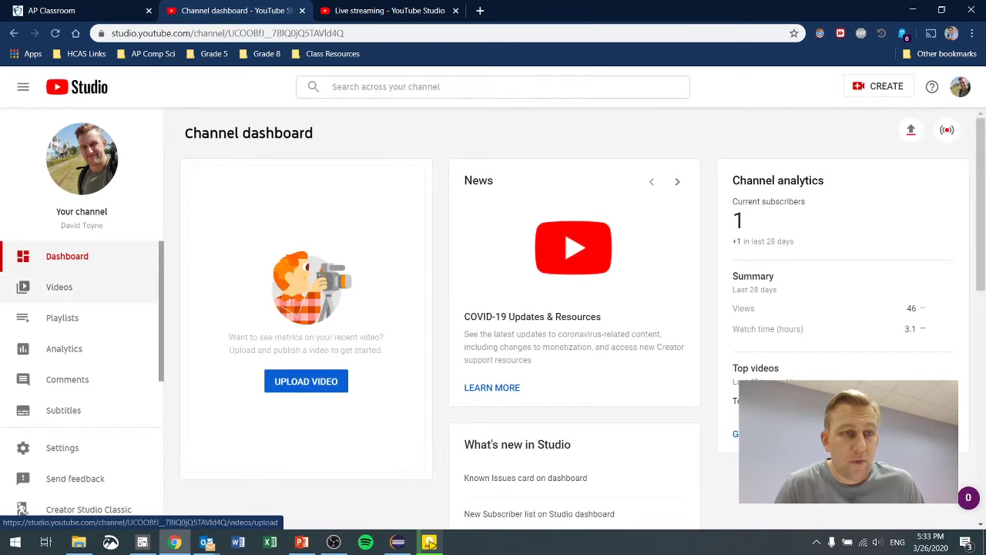
{"action": "left_click", "coordinate": [59, 287]}
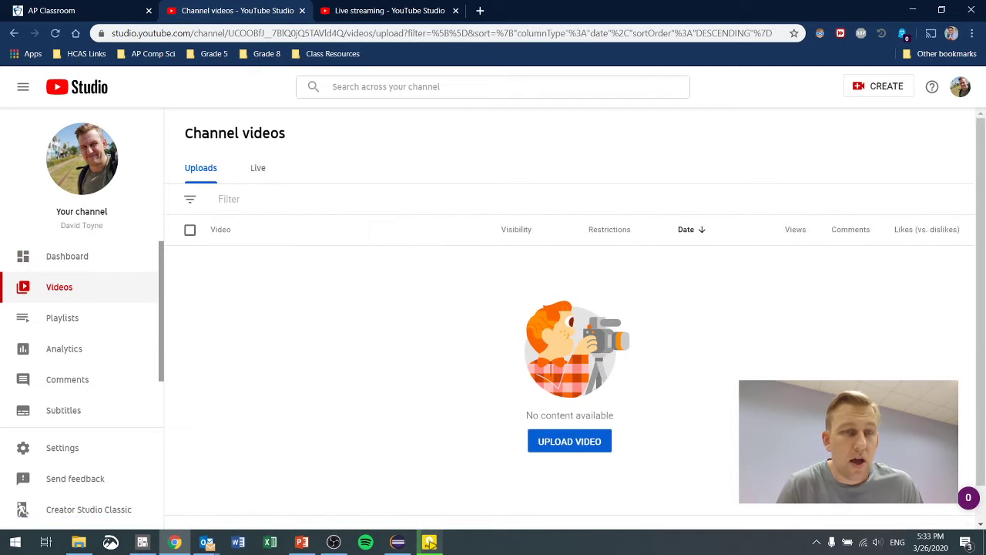
{"action": "left_click", "coordinate": [570, 441]}
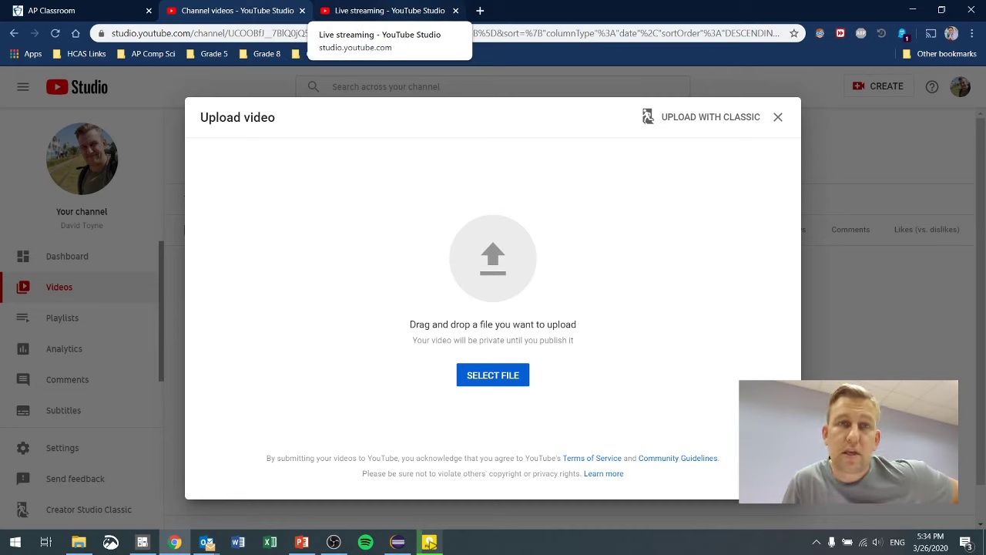
Show the upcoming live streams on YouTube Studio's live streaming management page.
{"action": "left_click", "coordinate": [385, 10]}
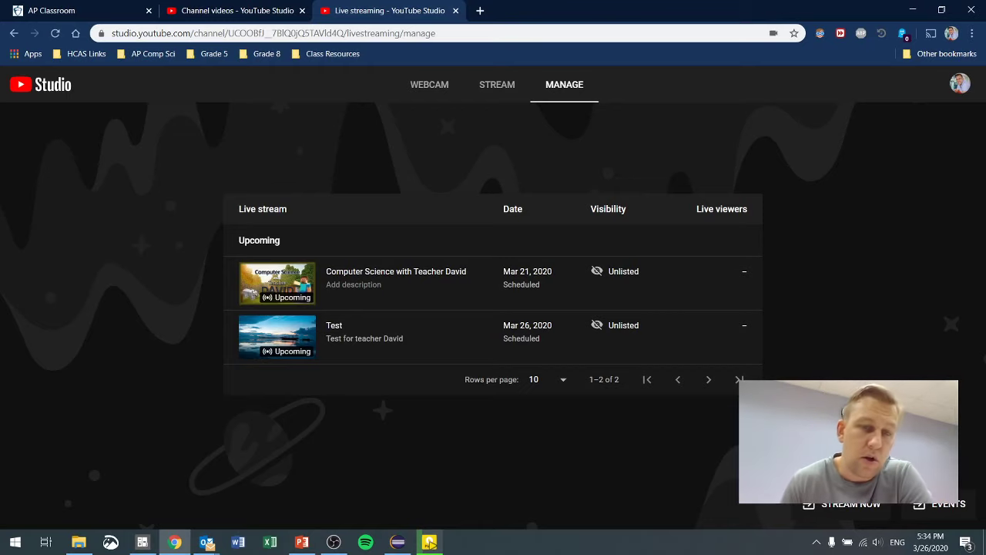
{"action": "mouse_move", "coordinate": [302, 543]}
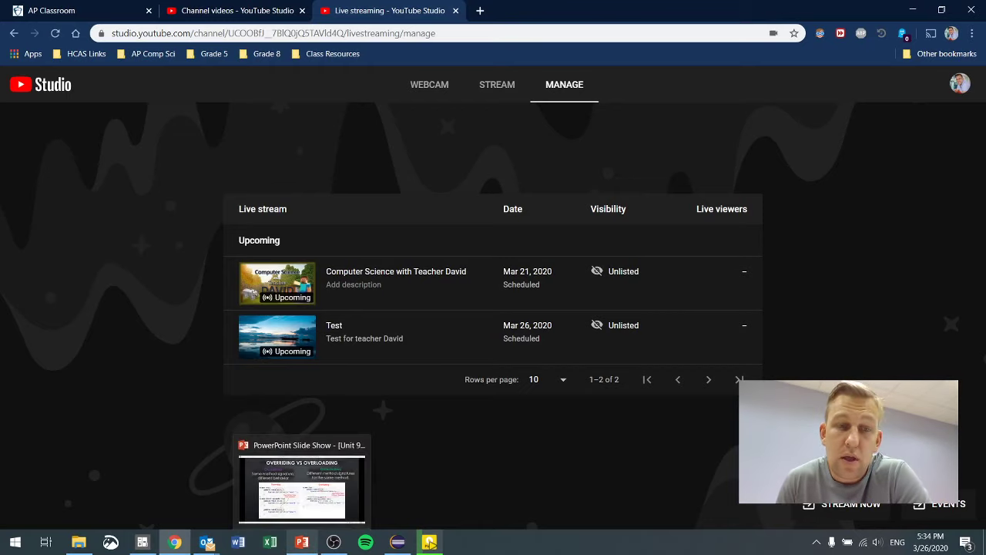
{"action": "mouse_move", "coordinate": [334, 542]}
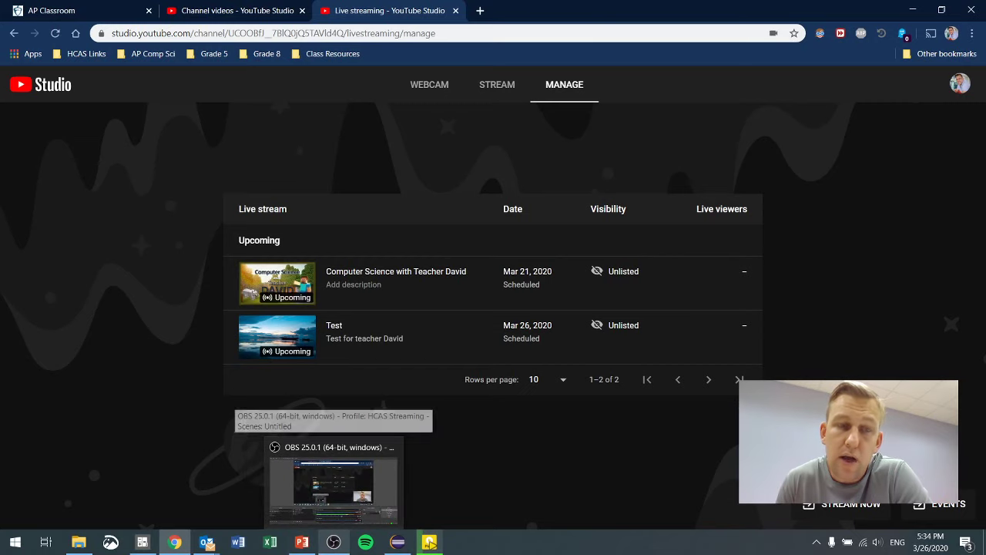